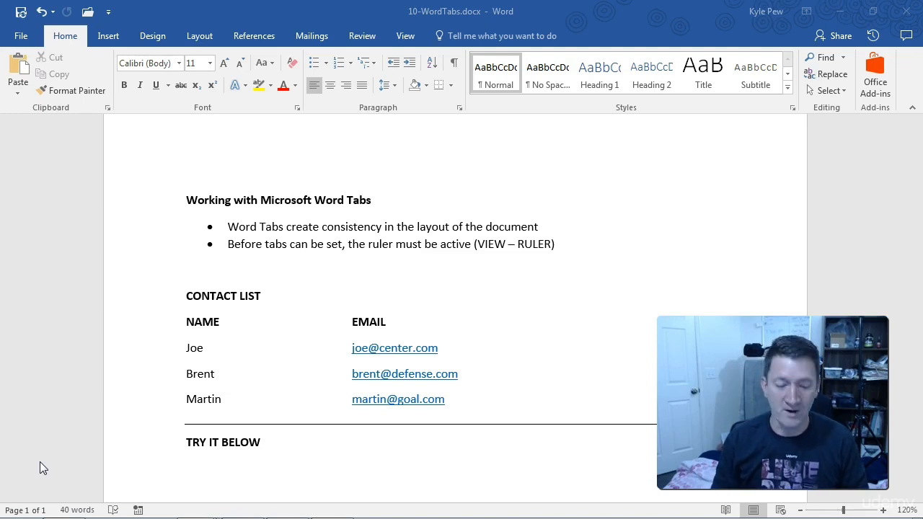
left_click(104, 288)
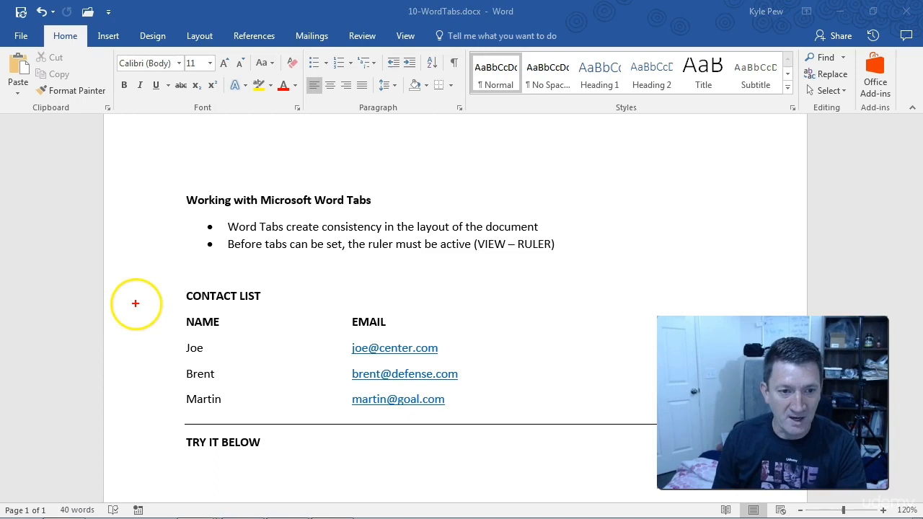
mouse_move(165, 286)
left_mouse_down()
mouse_move(202, 324)
mouse_move(483, 411)
left_mouse_up()
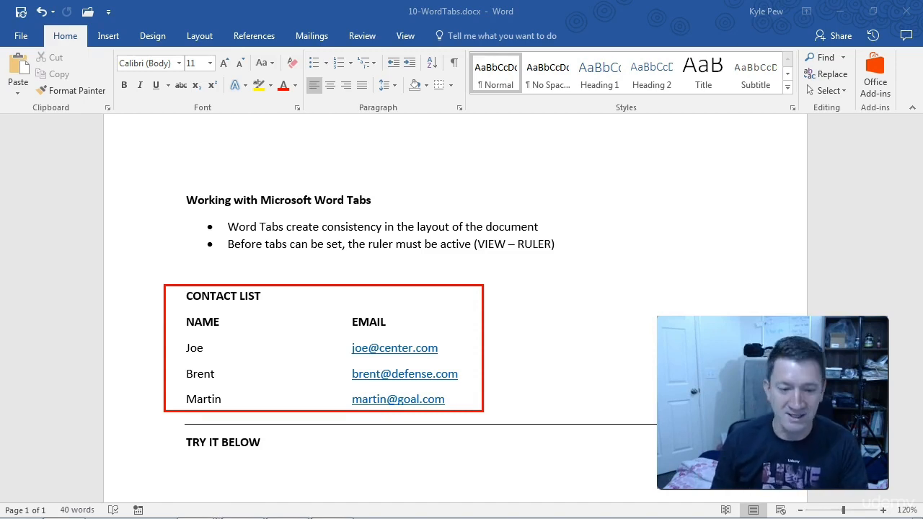
left_click_drag(180, 313, 240, 407)
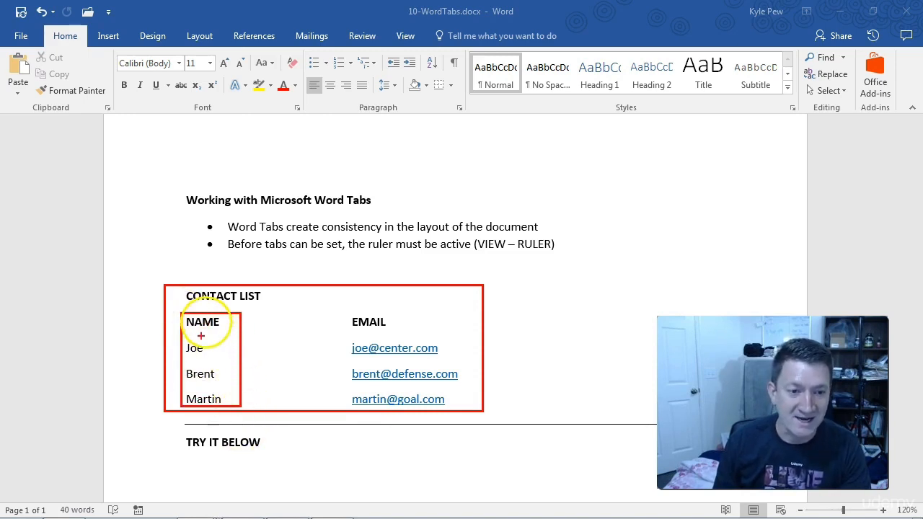
mouse_move(350, 313)
left_mouse_down()
mouse_move(440, 406)
mouse_move(473, 408)
left_mouse_up()
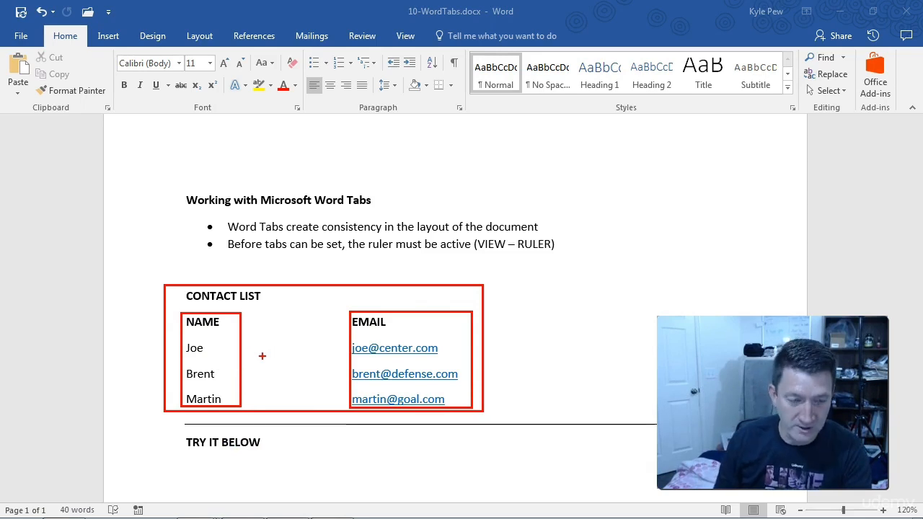
Place the cursor after the first contact's name and show the ruler
left_click(207, 347)
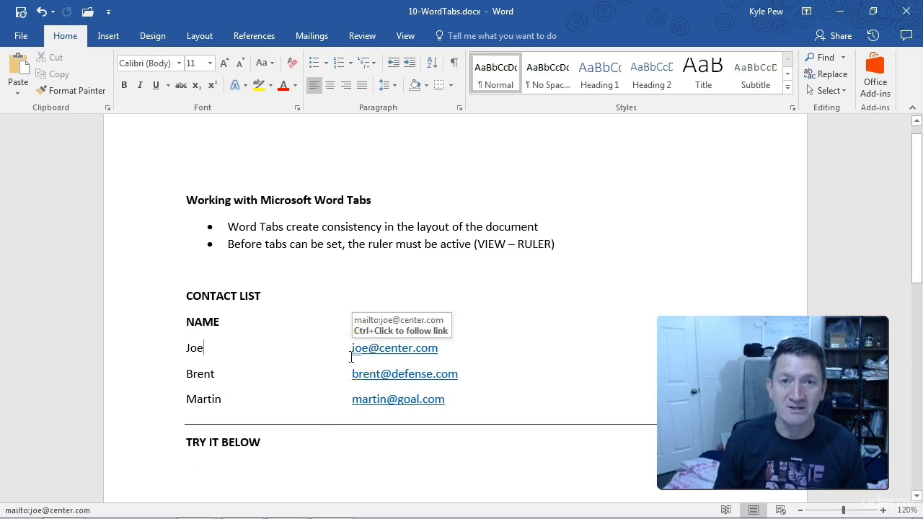
left_click(206, 347)
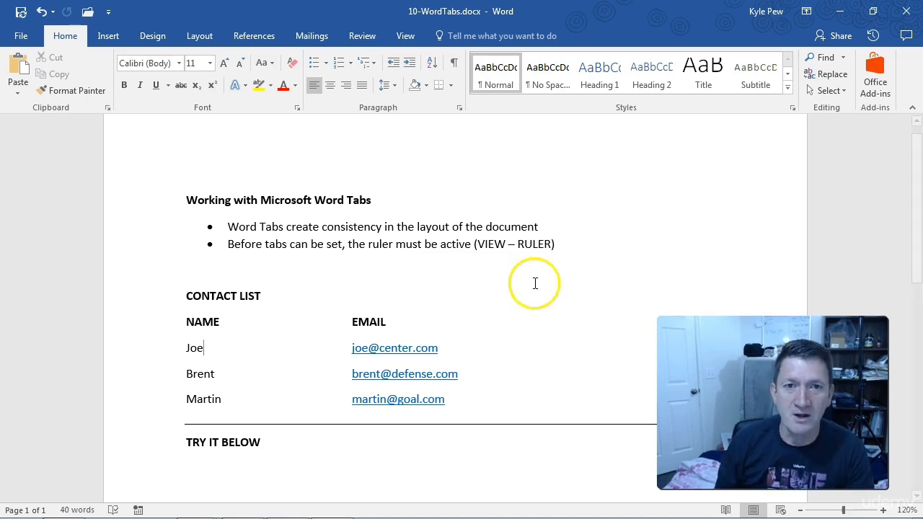
left_click(400, 34)
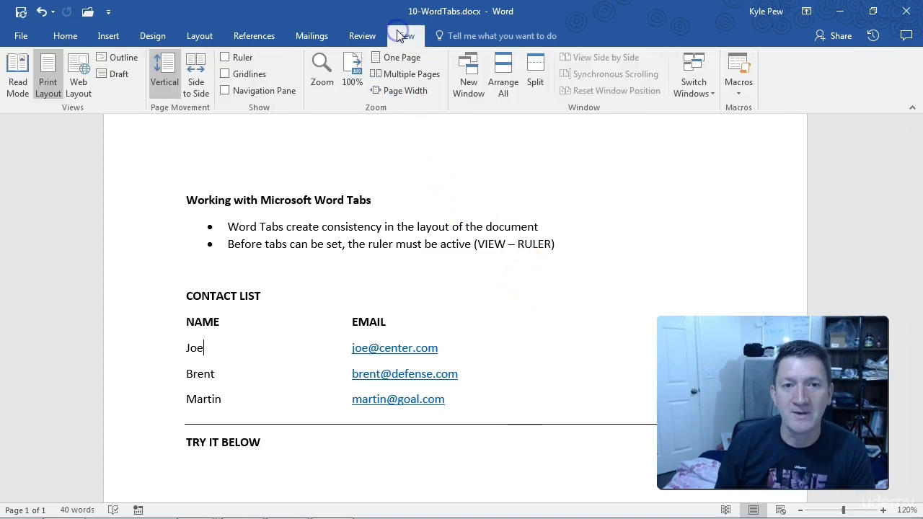
left_click_drag(252, 53, 352, 16)
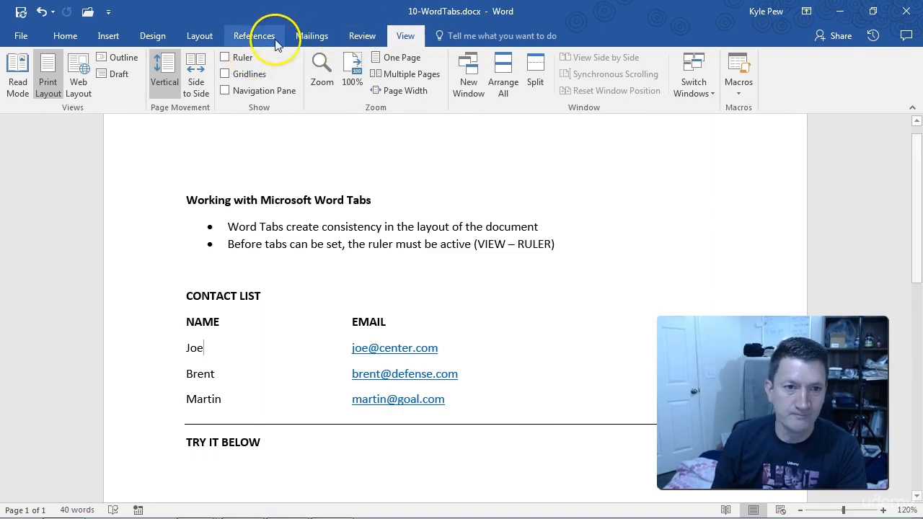
left_click(225, 57)
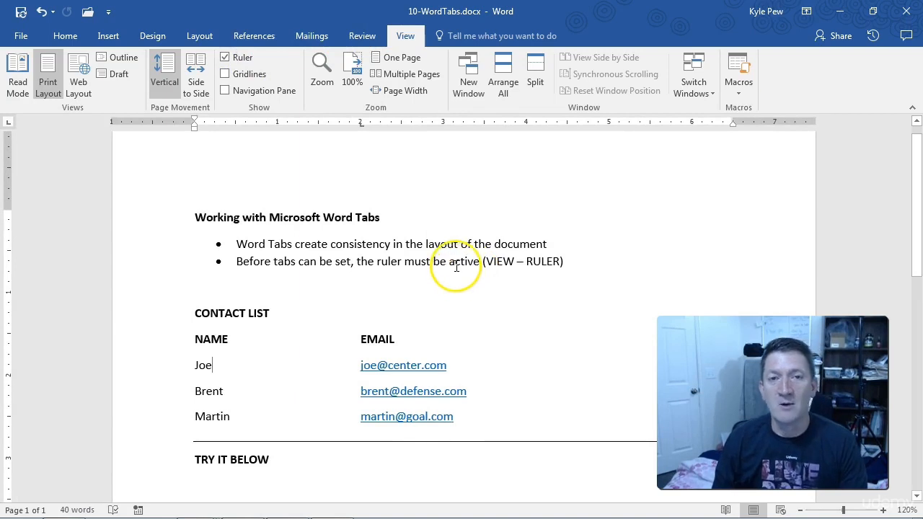
Select the contact list rows from the NAME and EMAIL headings down and examine their tab stop on the ruler
left_click_drag(462, 422, 193, 344)
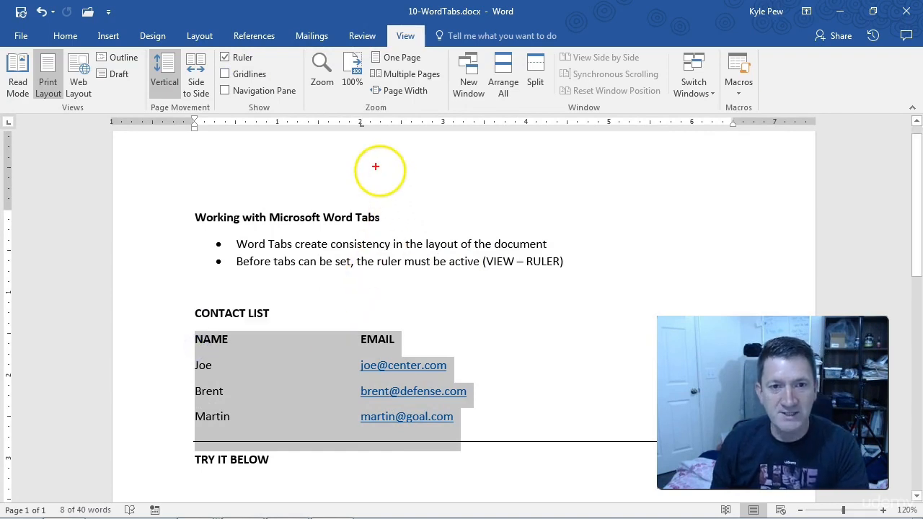
left_click_drag(362, 129, 415, 209)
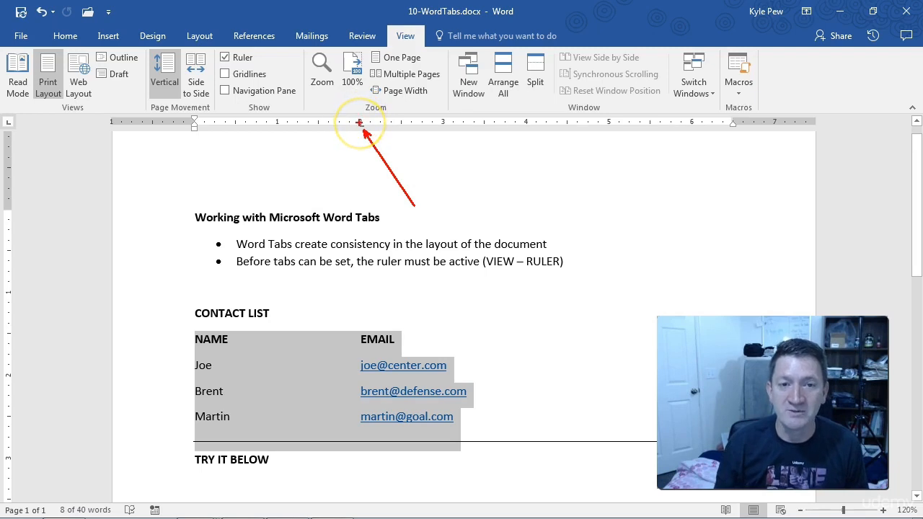
left_click_drag(361, 127, 361, 458)
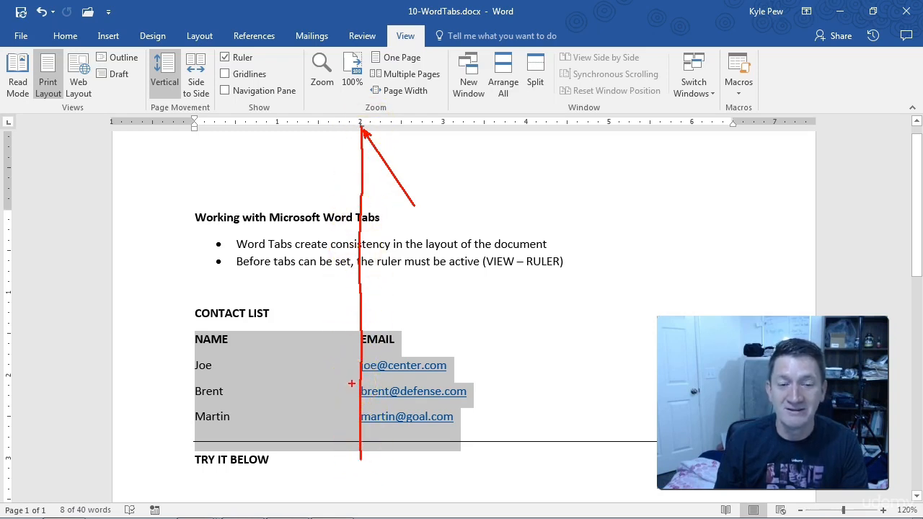
left_click(282, 380)
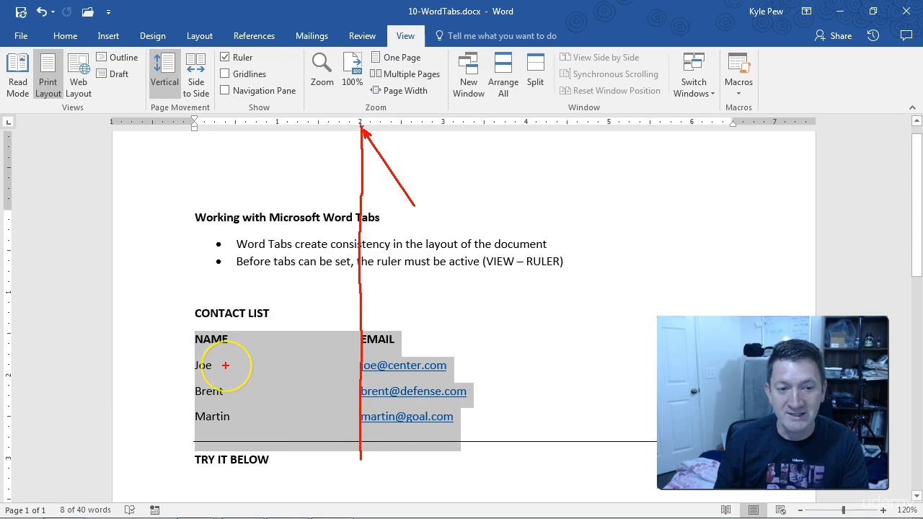
left_click_drag(226, 366, 348, 366)
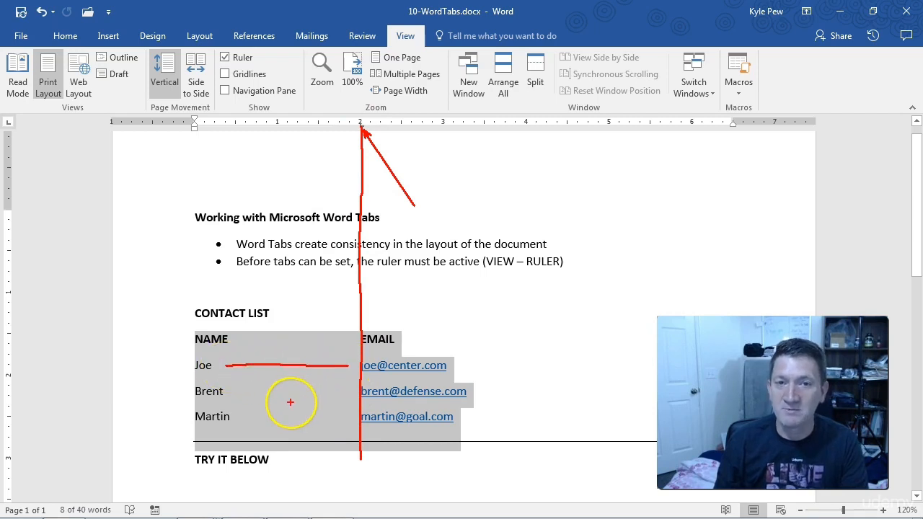
left_click_drag(232, 393, 341, 394)
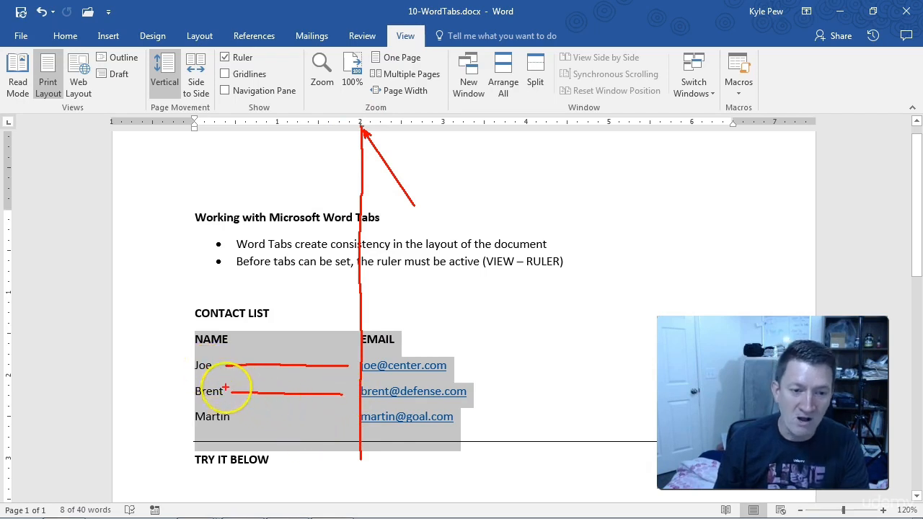
key("Escape")
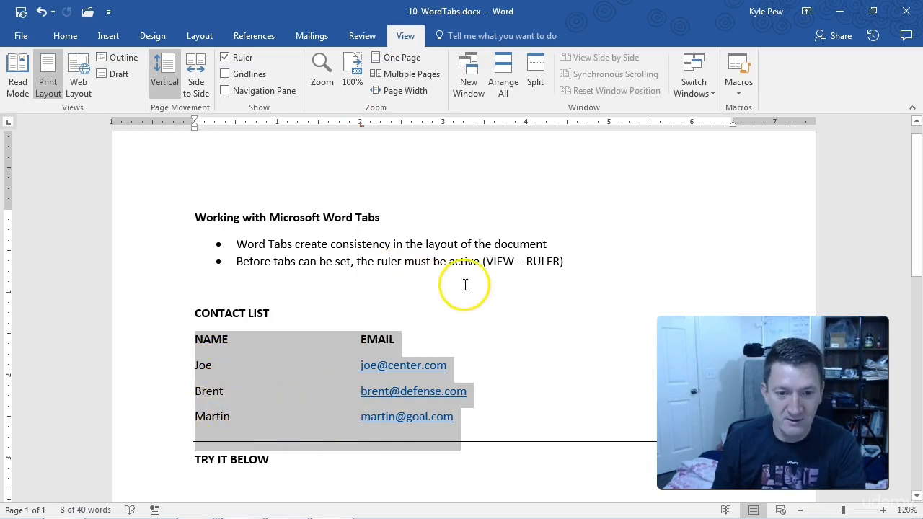
Try a new line reading "Here is another name" followed by a tab below the last contact, and undo it
left_click(476, 413)
key("Return")
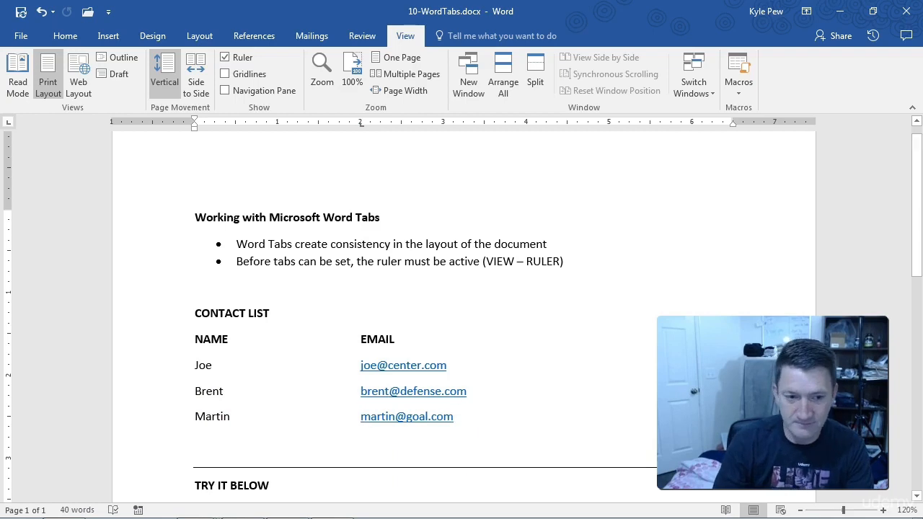
type("H")
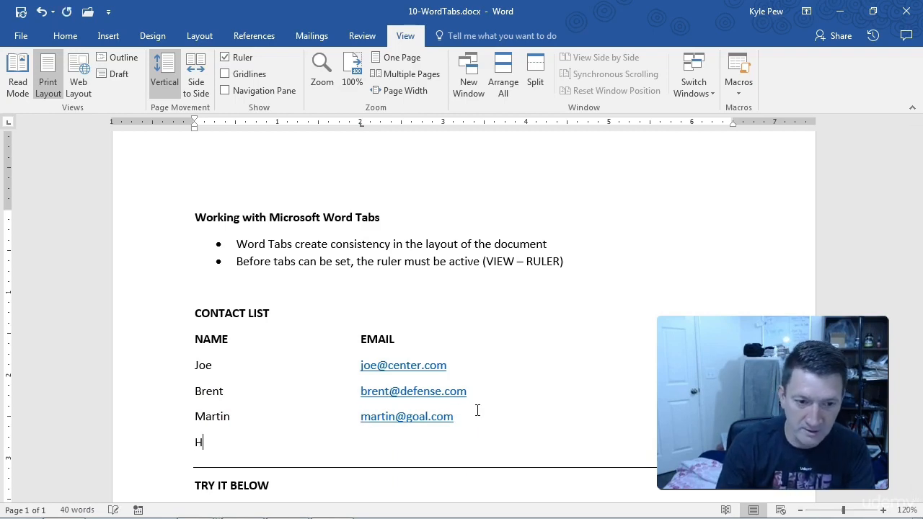
type("ere is another name")
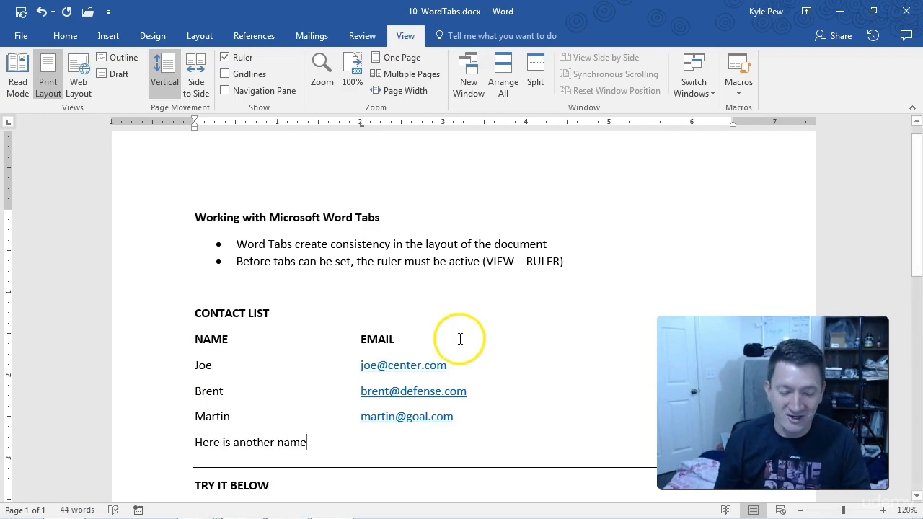
key("Tab")
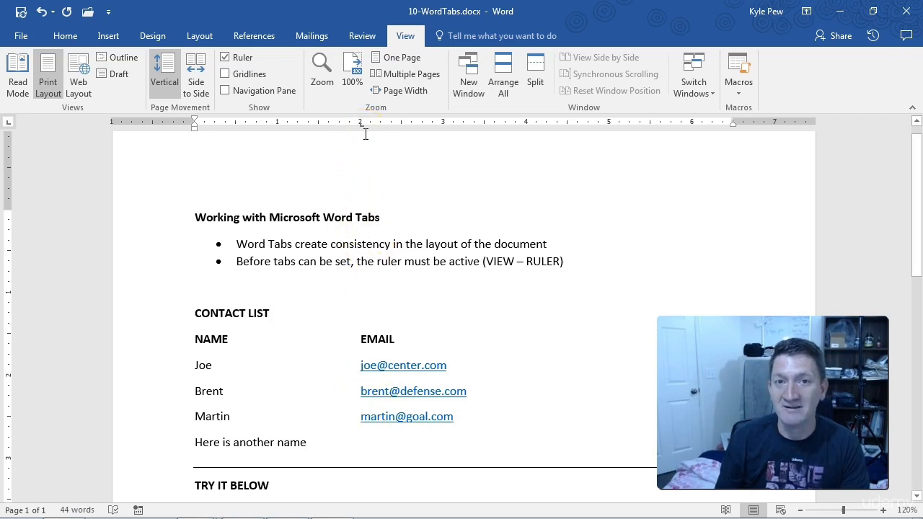
key("Tab")
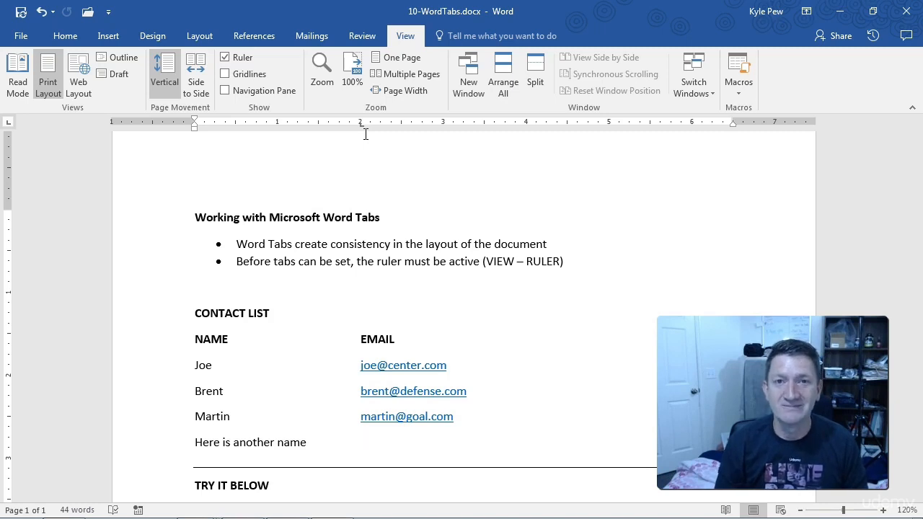
key("ctrl+z")
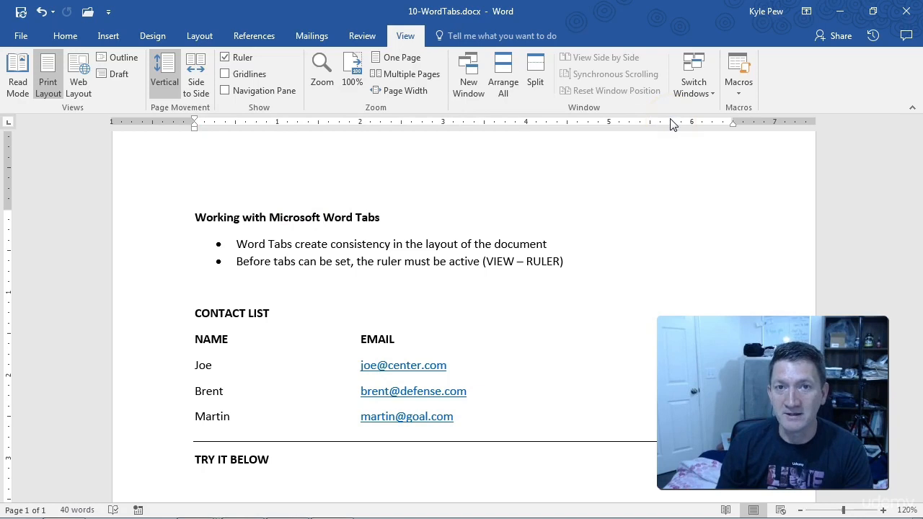
key("ctrl+2")
left_click_drag(414, 38, 451, 3)
mouse_move(214, 48)
left_mouse_down()
mouse_move(281, 33)
mouse_move(279, 69)
left_mouse_up()
key("Escape")
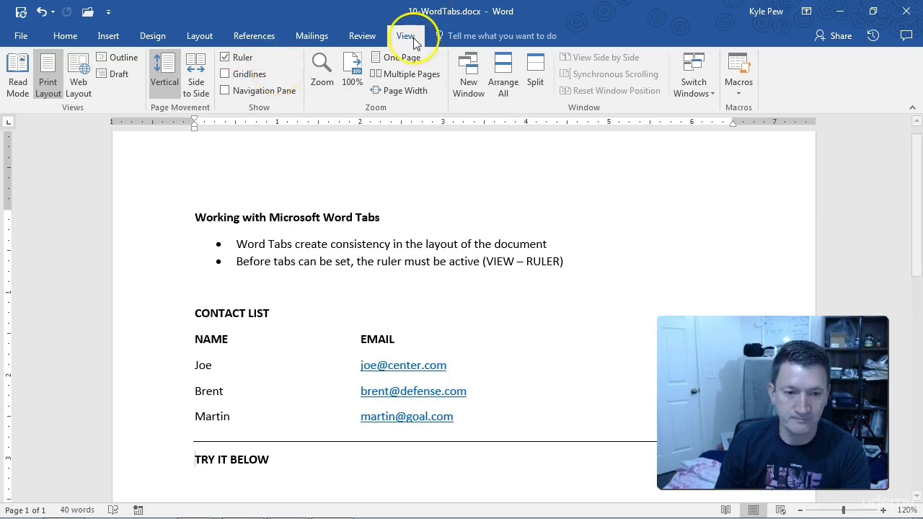
Add a CONTACT LIST heading in bold on the line below TRY IT BELOW, followed by a new line
scroll(278, 434, "down", 3)
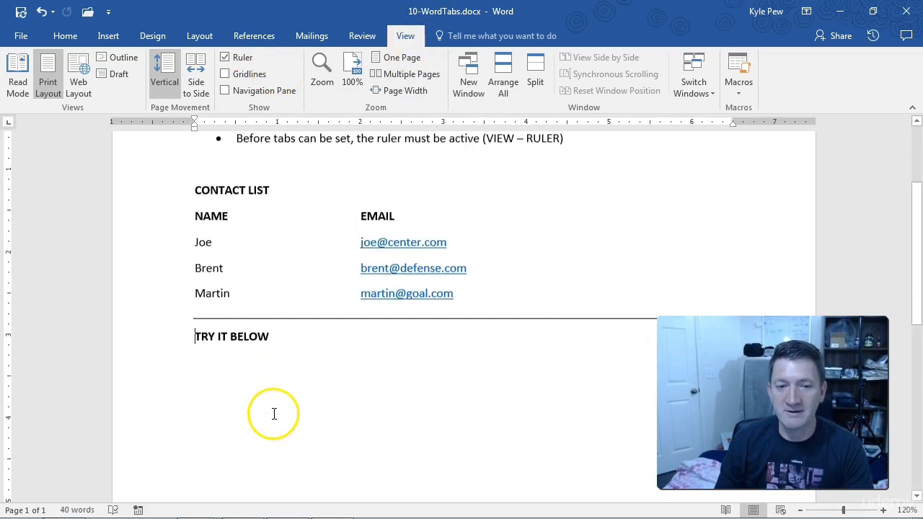
left_click(204, 363)
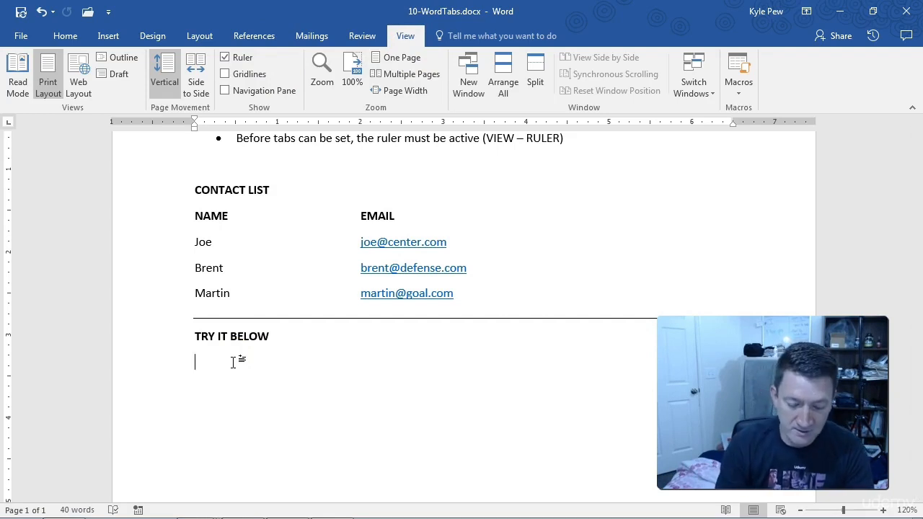
type("Contact")
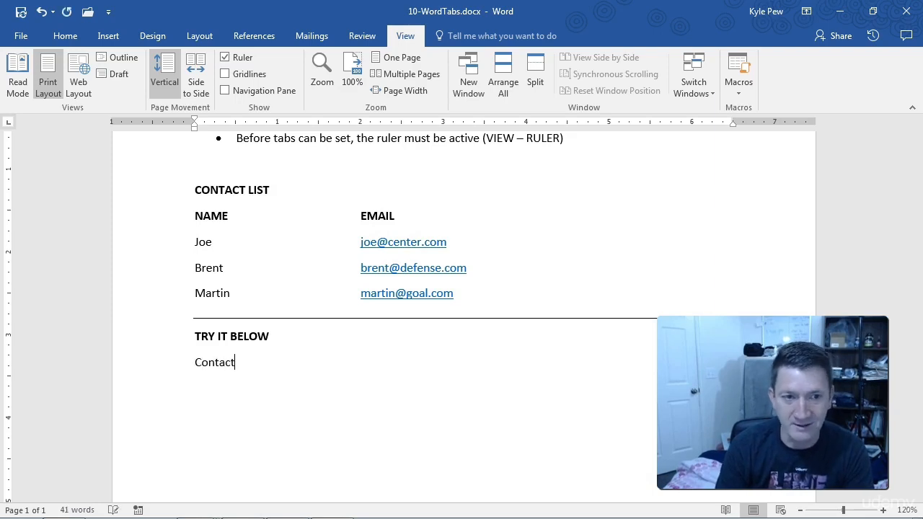
key("BackSpace")
key("BackSpace")
key("BackSpace")
key("BackSpace")
key("BackSpace")
key("BackSpace")
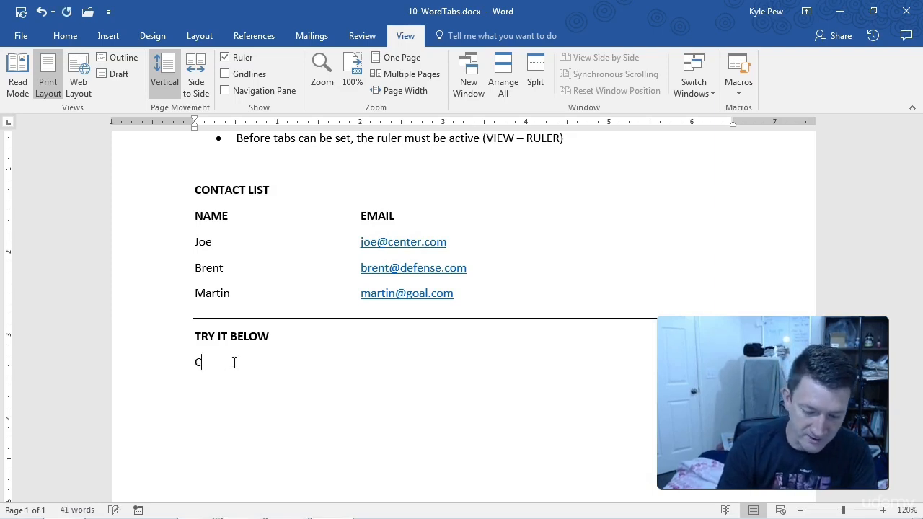
type("ONTACT ")
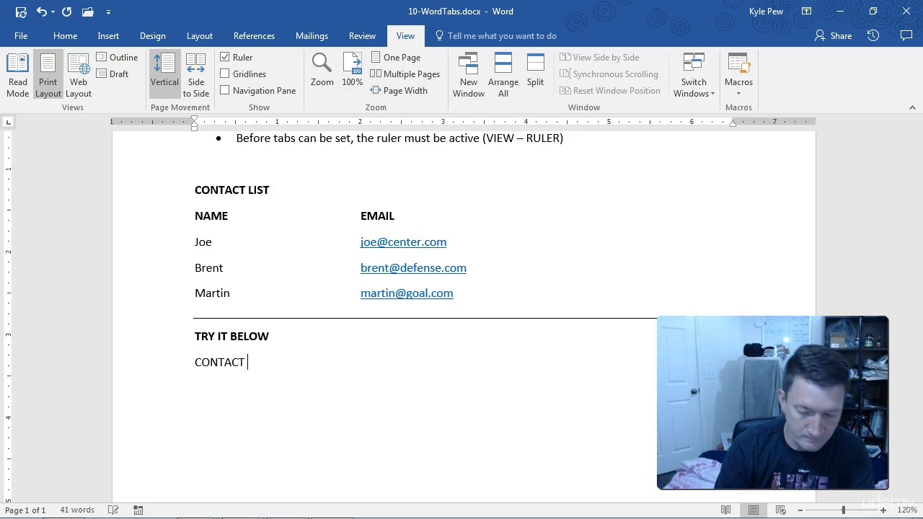
type("LIST")
key("Return")
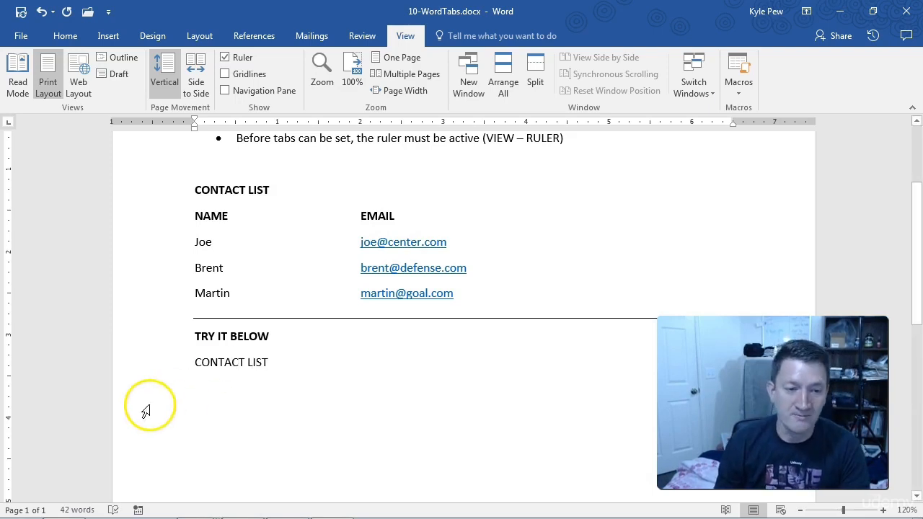
left_click(185, 363)
key("ctrl+b")
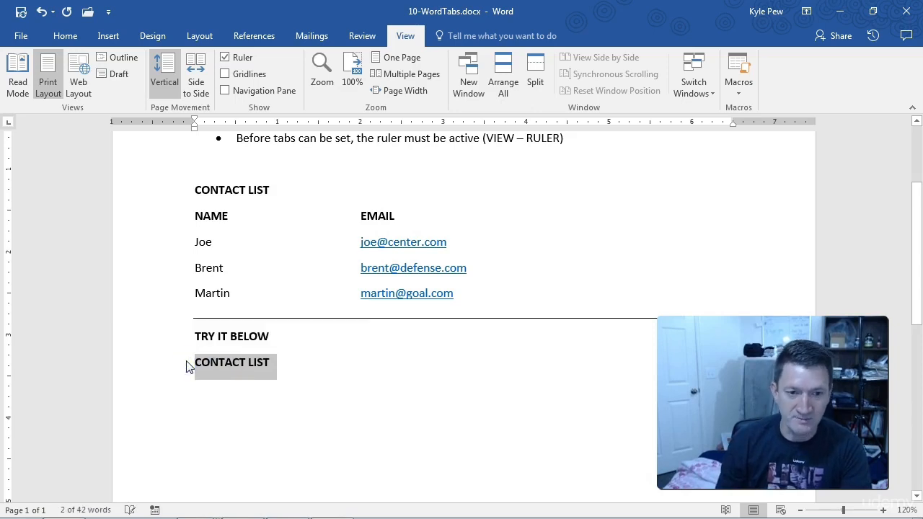
Enter the column label NAME followed by a tab on the line below the new CONTACT LIST heading
left_click(209, 386)
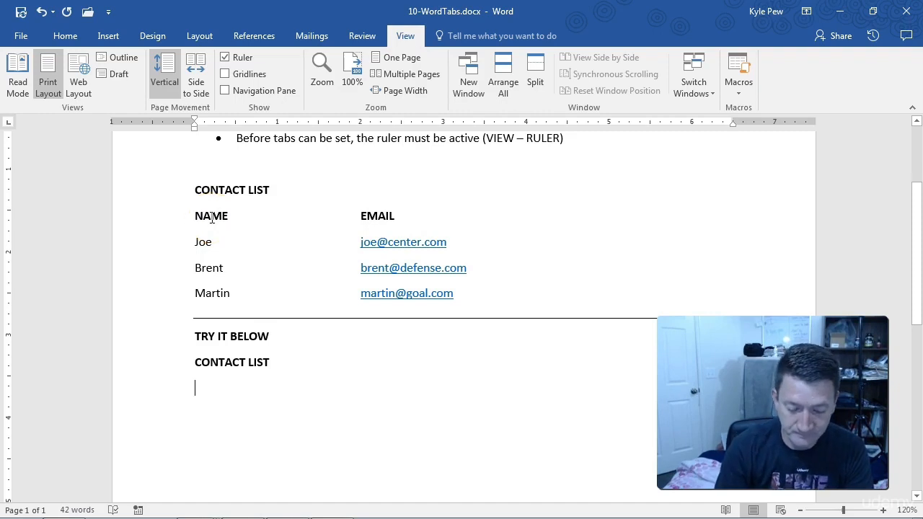
type("NAME")
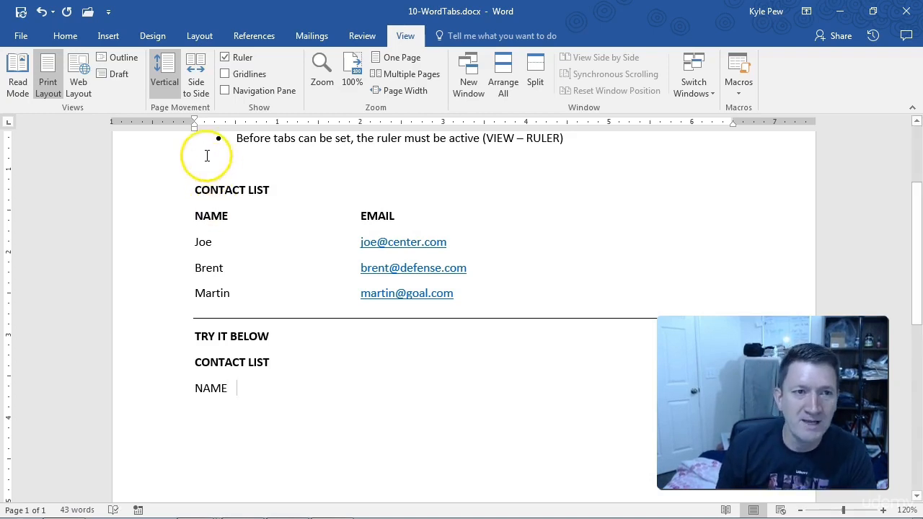
Show the paragraph marks and hidden formatting symbols in the document
left_click(67, 36)
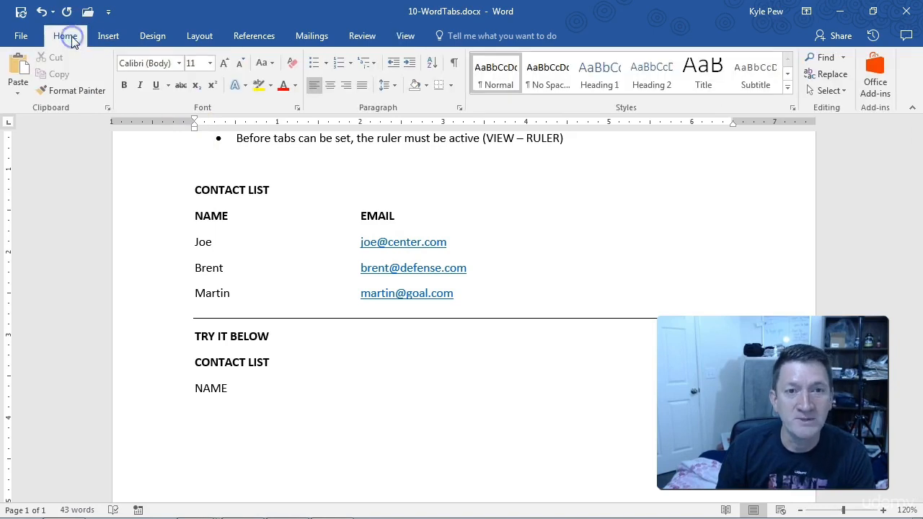
left_click(453, 67)
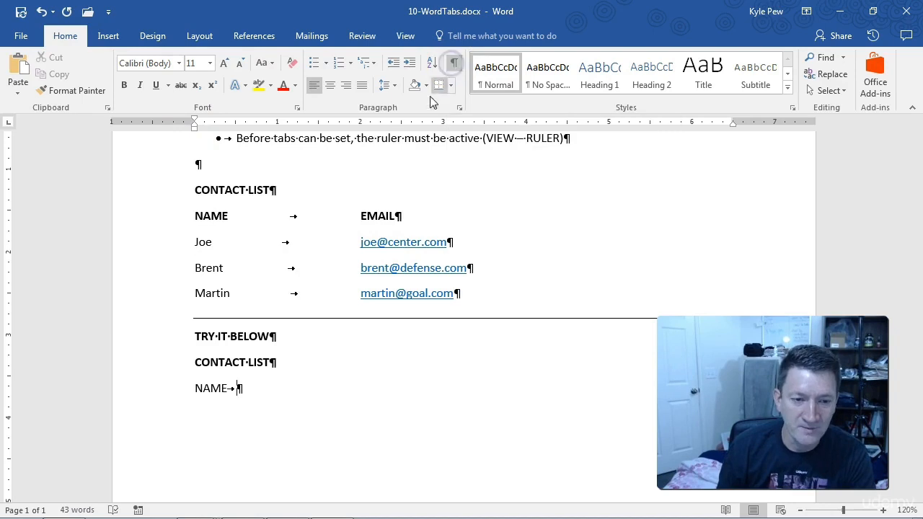
key("ctrl+2")
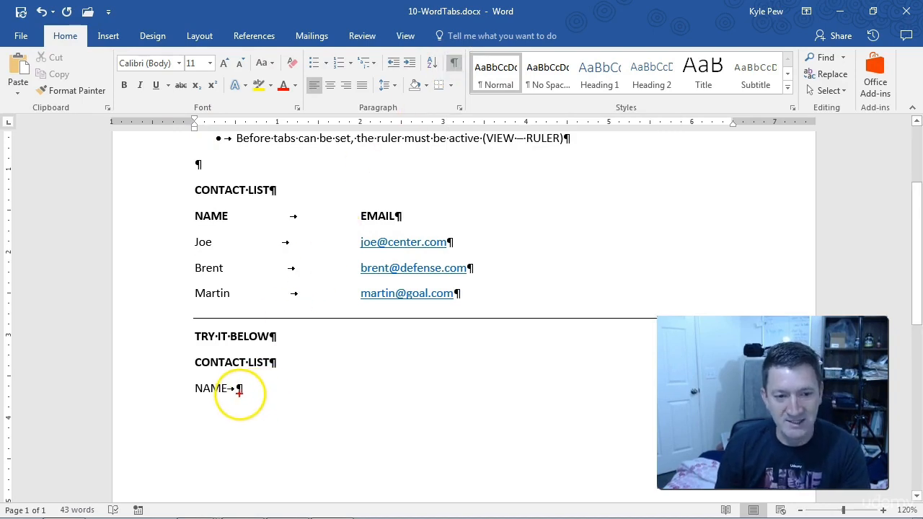
left_click_drag(237, 395, 256, 428)
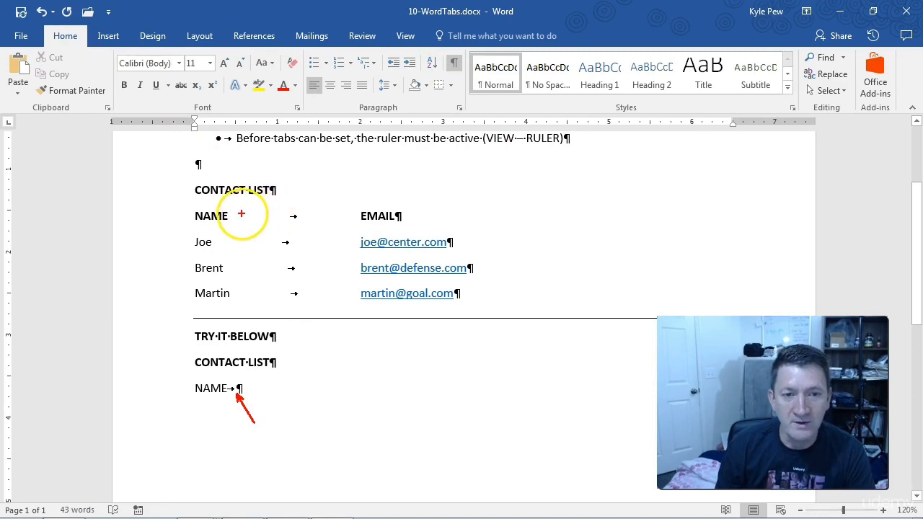
left_click_drag(241, 214, 347, 215)
left_click_drag(222, 242, 353, 242)
left_click_drag(245, 269, 347, 268)
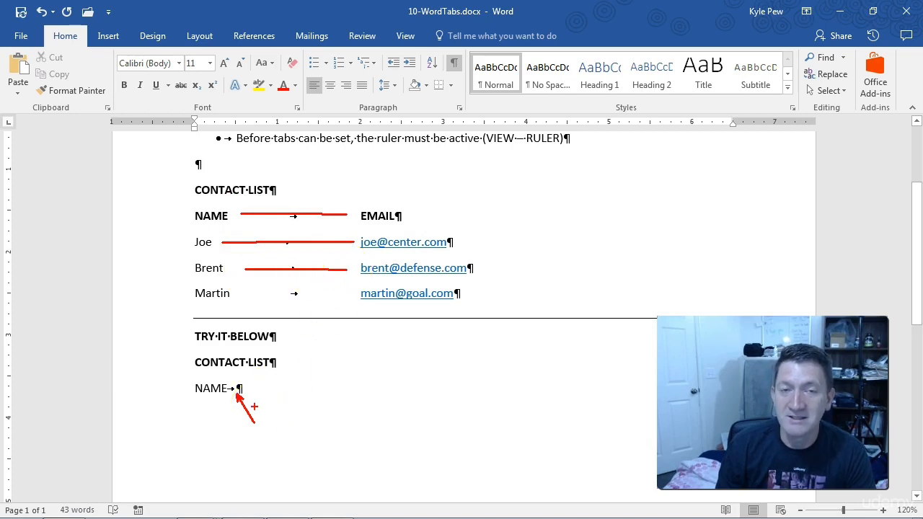
left_click(245, 388)
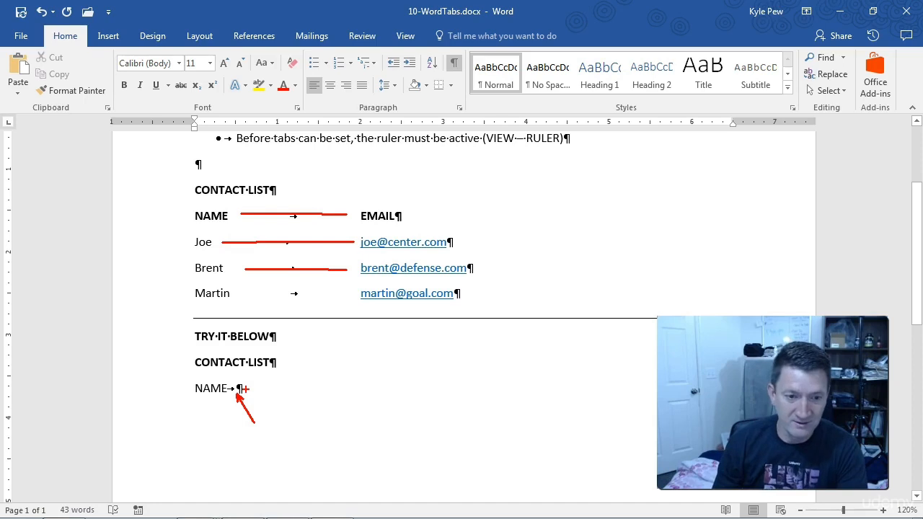
key("Escape")
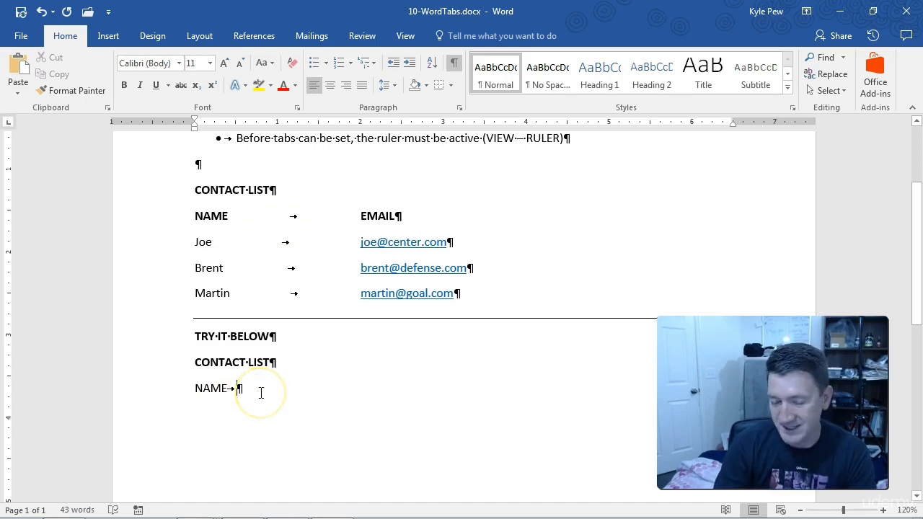
Replace the tab after NAME by setting a left tab stop at 2" and entering EMAIL after a new tab
key("BackSpace")
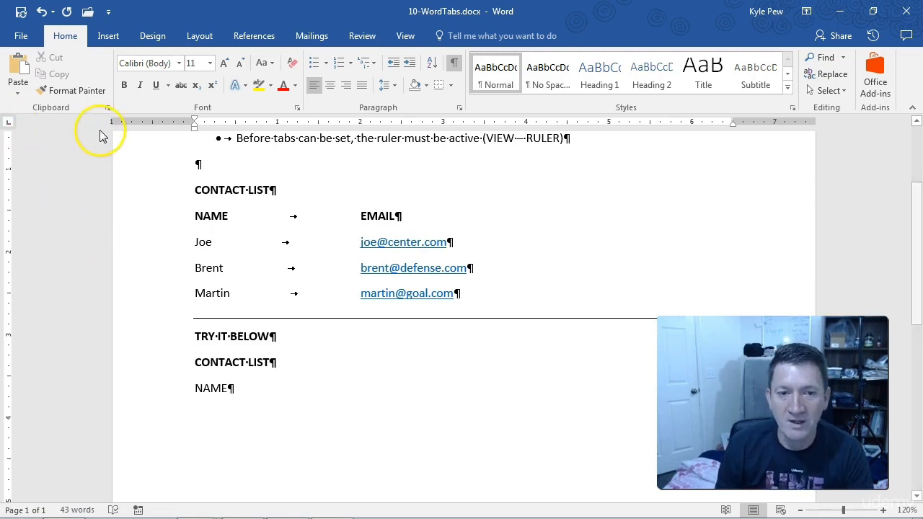
left_click(361, 124)
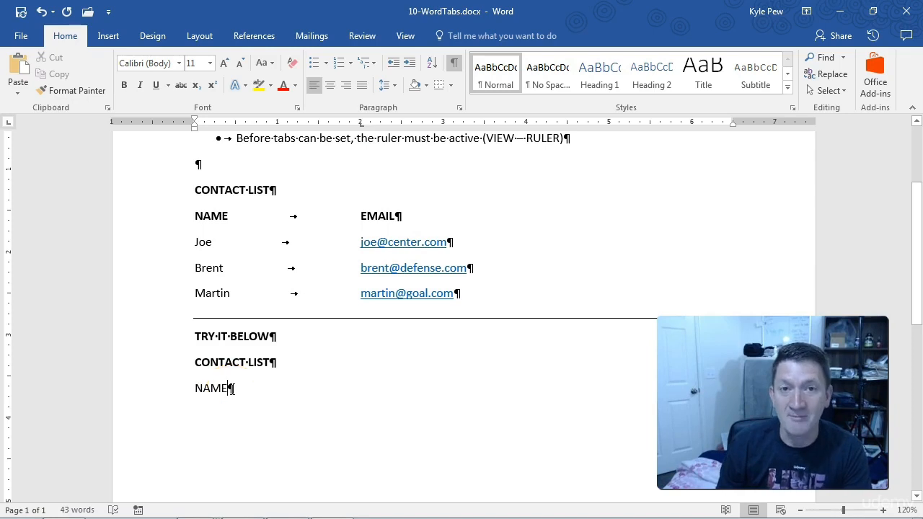
key("Tab")
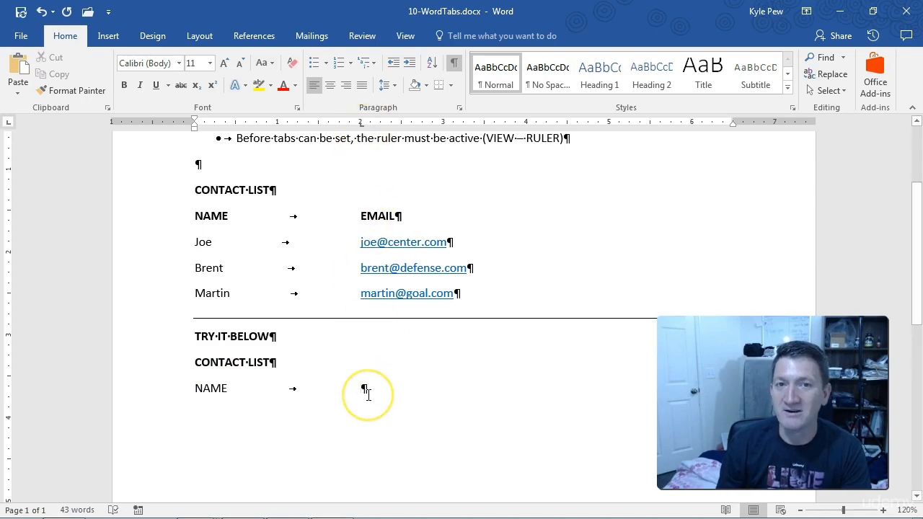
type("EMAIL")
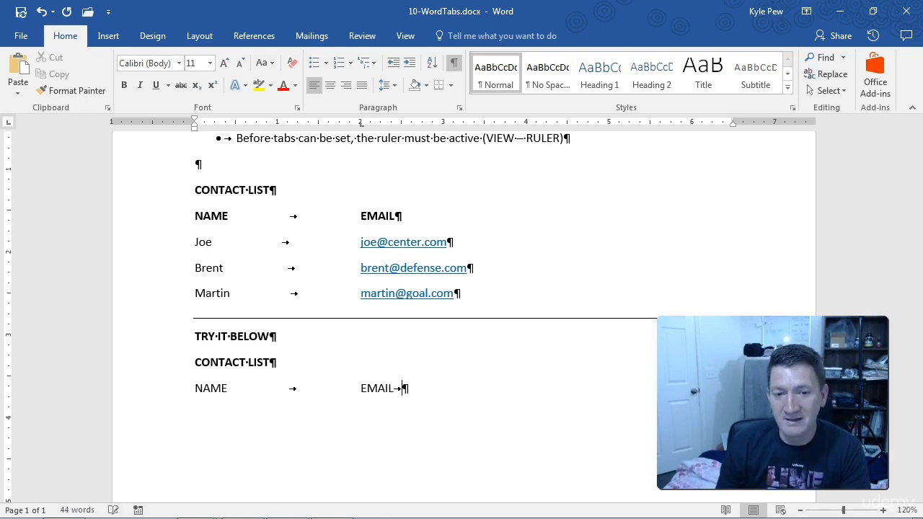
Set a left tab stop at 4.5" on the column label line and add the label POSITION after EMAIL, separated by a tab
key("Tab")
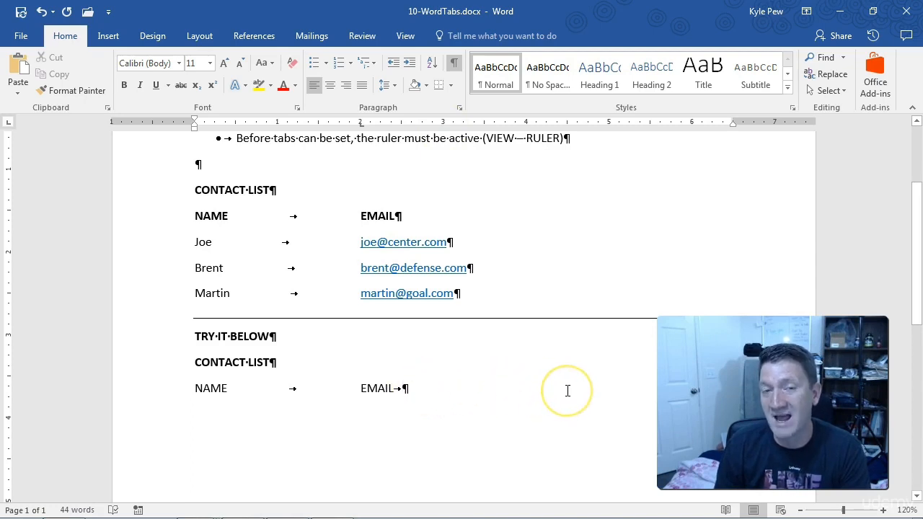
key("BackSpace")
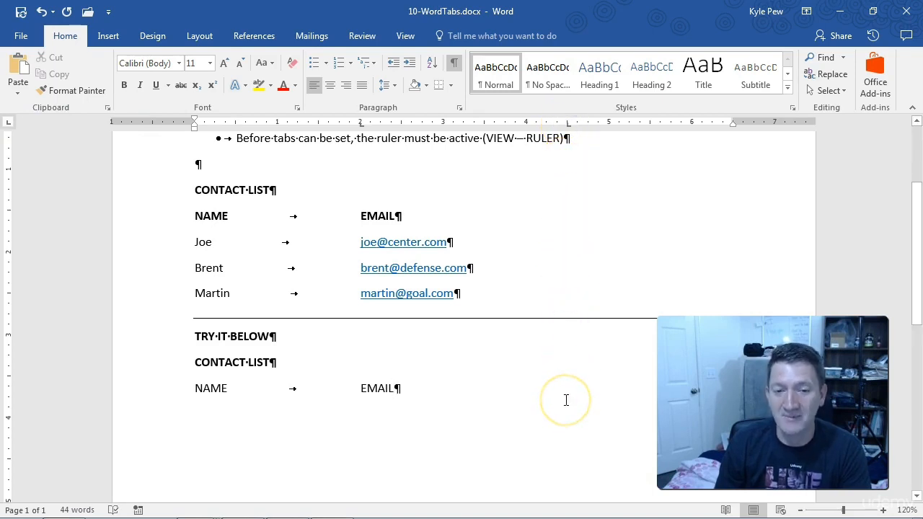
key("Tab")
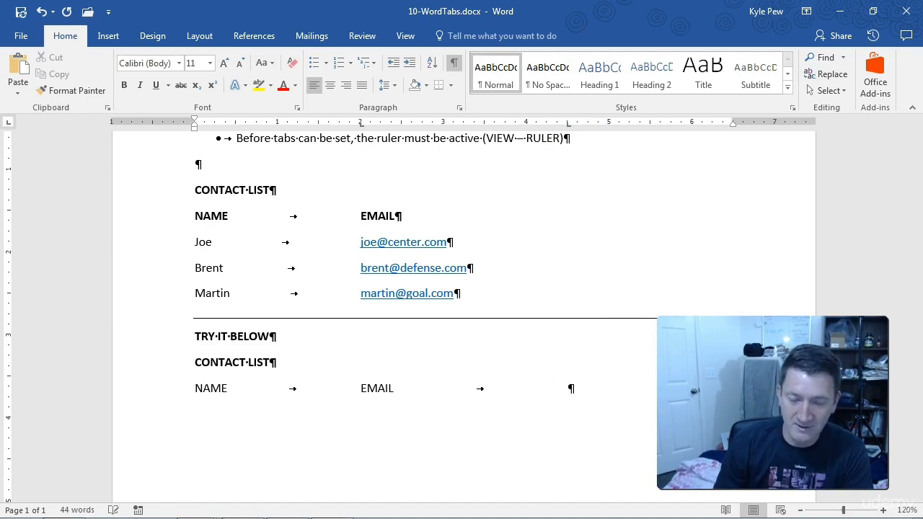
type("POSITION")
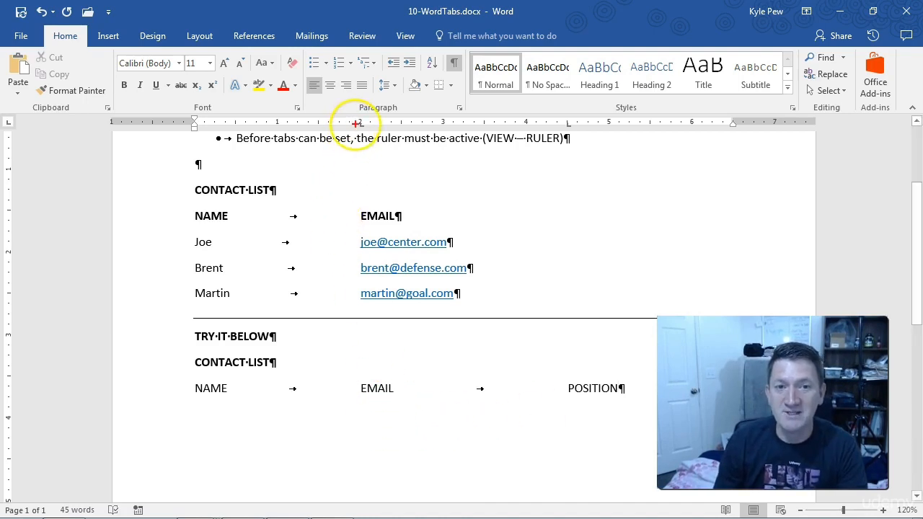
left_click_drag(570, 133, 641, 238)
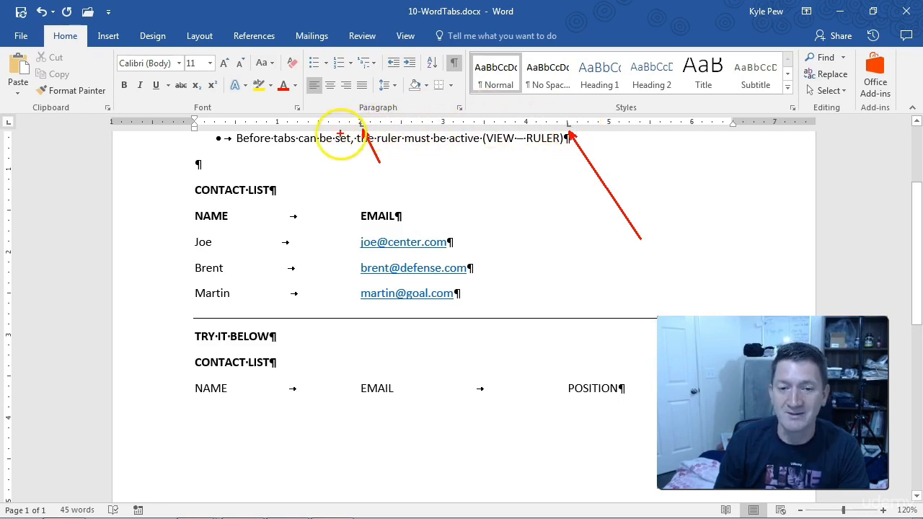
key("Escape")
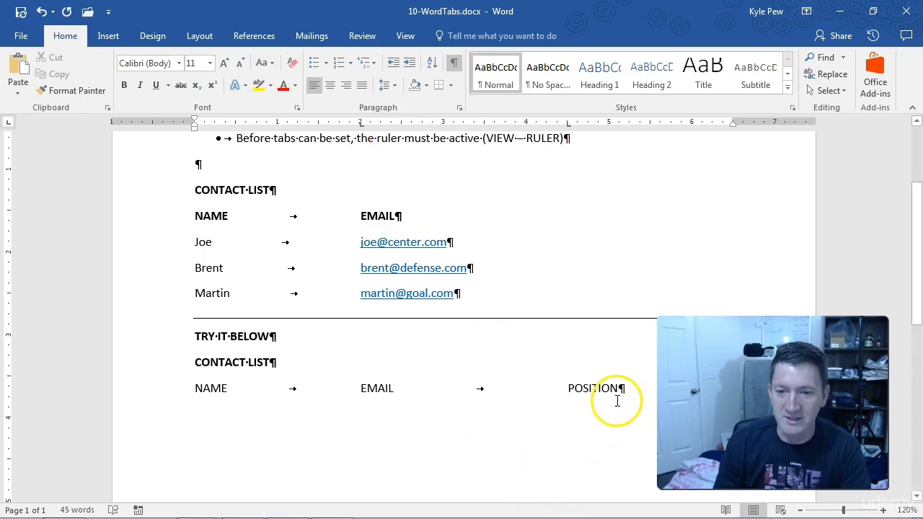
Add a line under the column labels with the first contact's name, e-mail address and the position Center, separated by tabs, followed by a new line
key("Return")
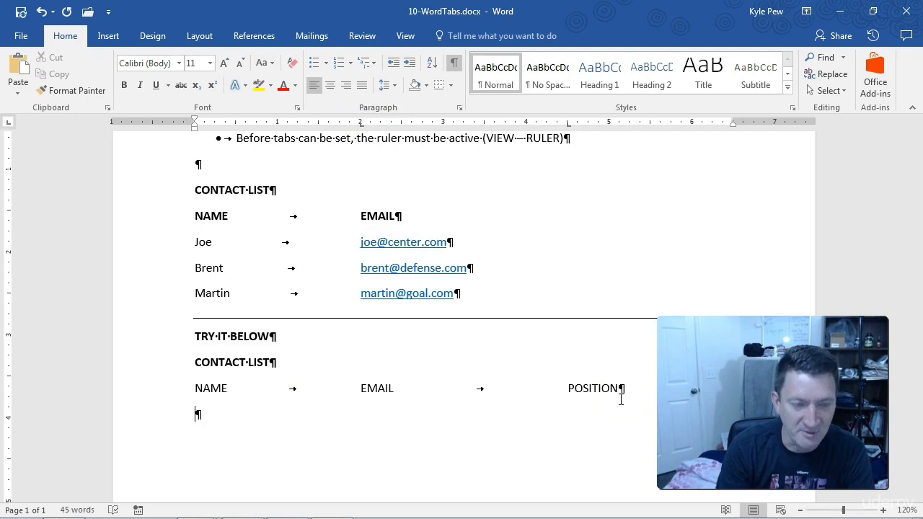
type("Joe")
key("Tab")
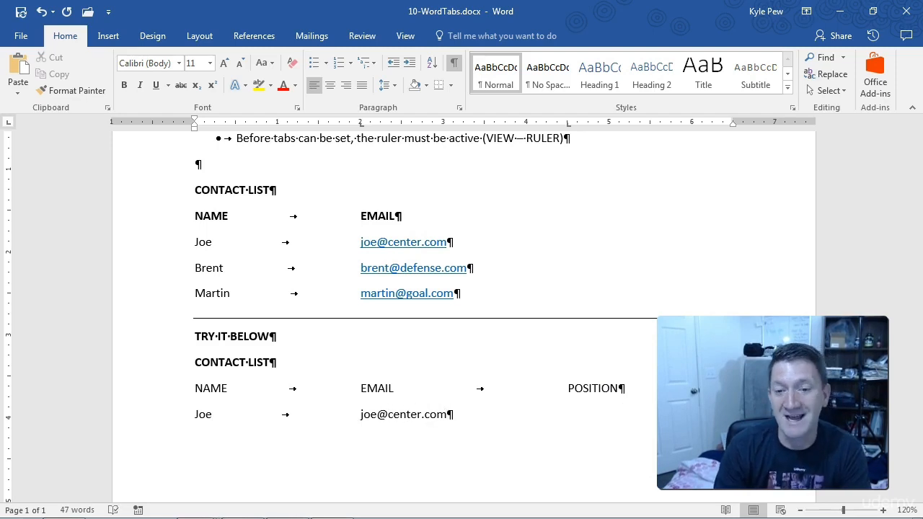
key("Tab")
type("Center")
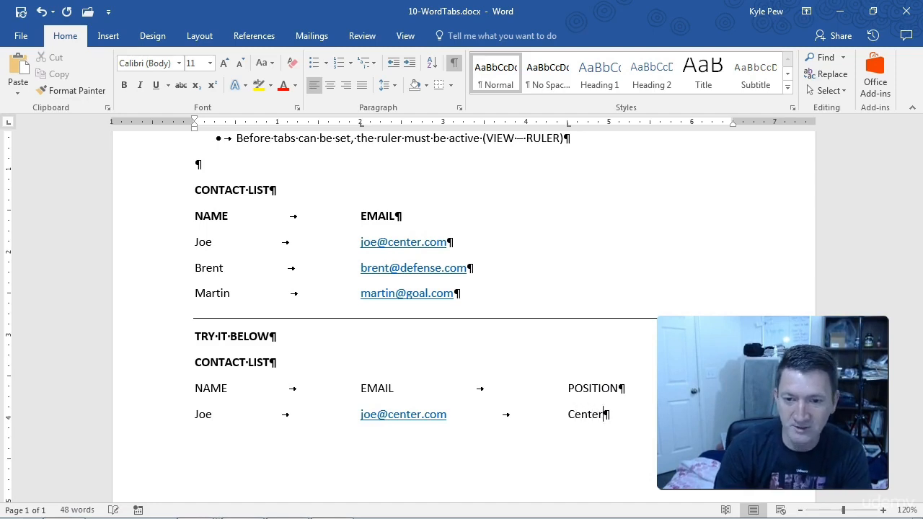
key("Return")
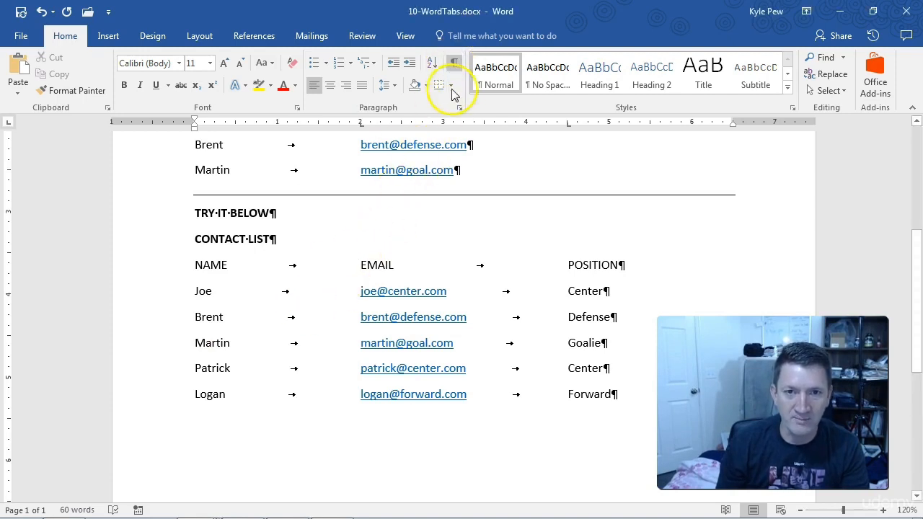
Hide the paragraph marks and other formatting symbols in the document
left_click(453, 63)
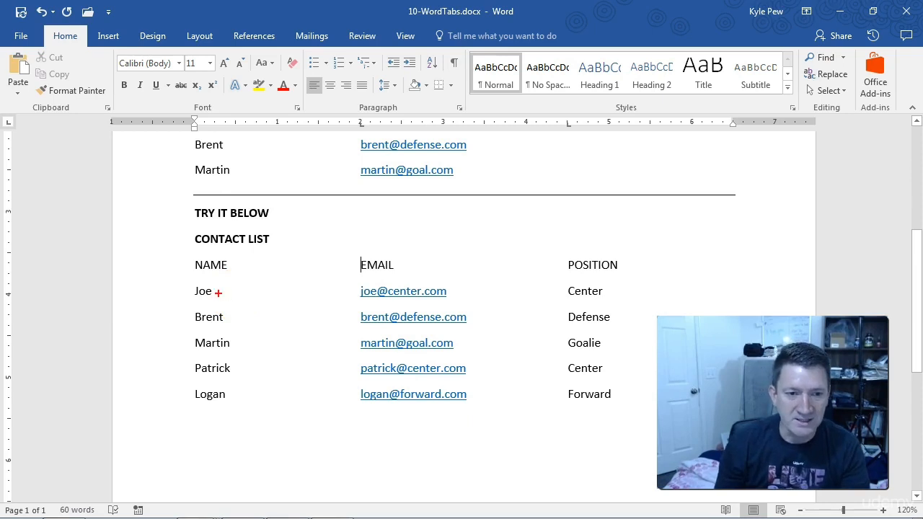
left_click_drag(218, 293, 357, 296)
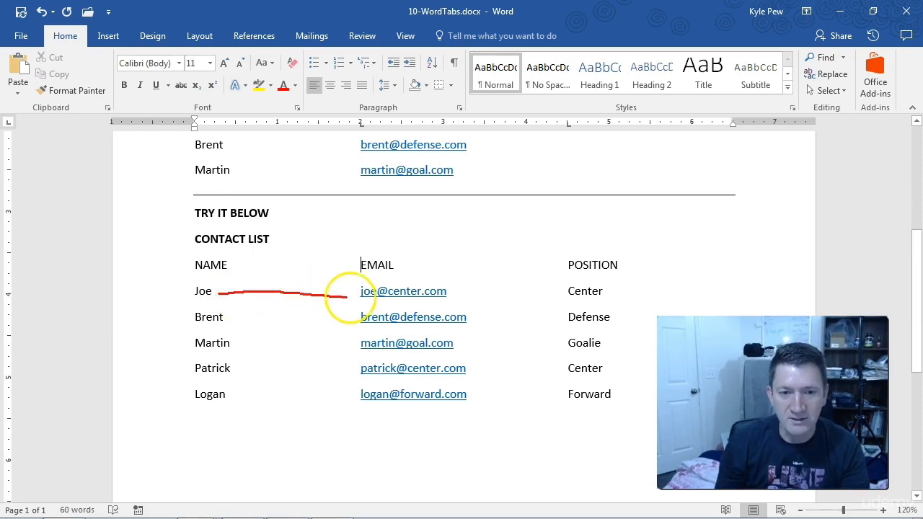
left_click(452, 297)
left_click(460, 297)
left_click(470, 298)
left_click(482, 297)
left_click(493, 297)
left_click(505, 297)
left_click(518, 297)
left_click(536, 297)
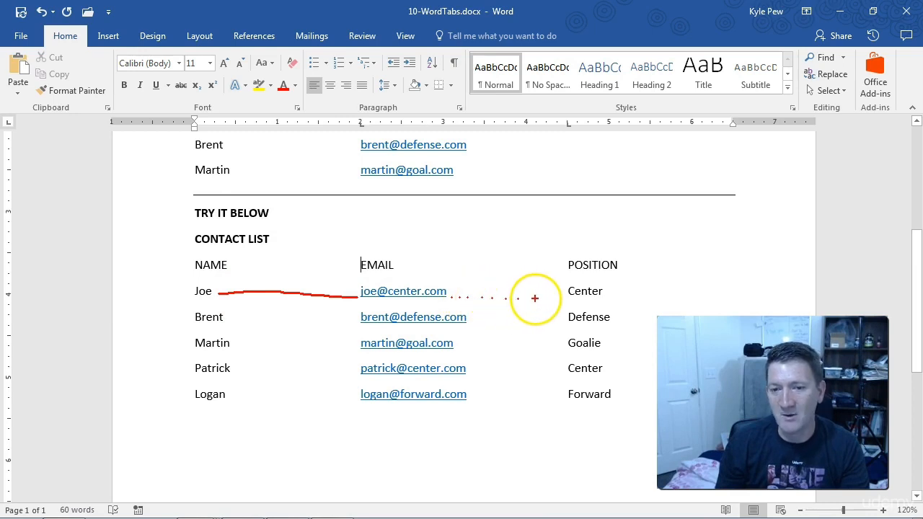
left_click(559, 299)
left_click(566, 299)
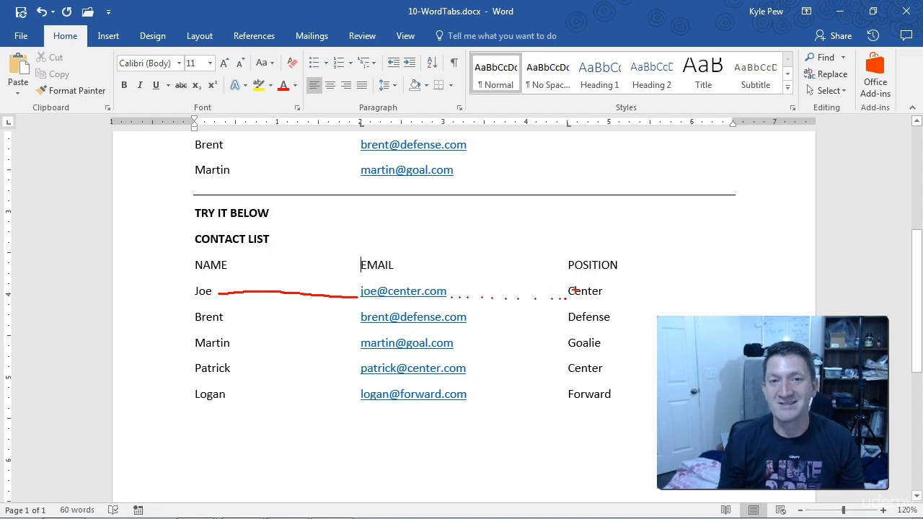
key("Escape")
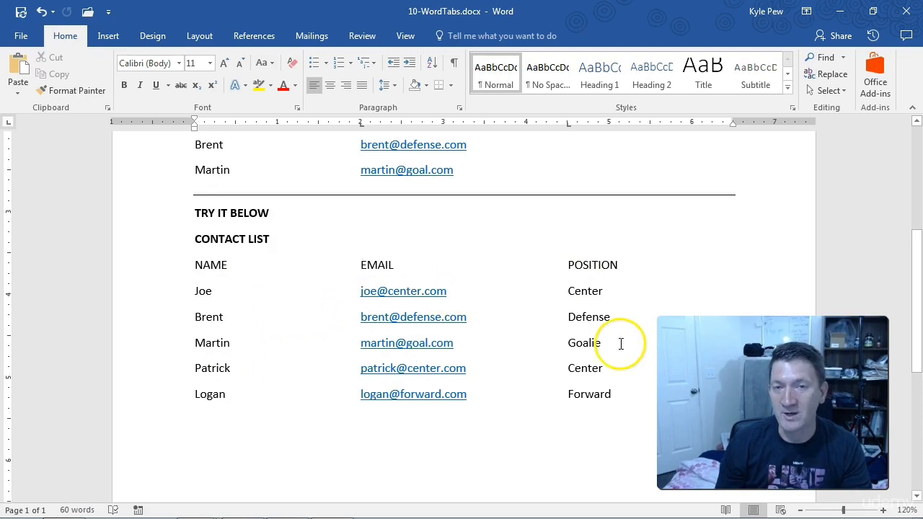
Open the detailed tab stop settings for the five contact lines below the NAME, EMAIL and POSITION labels
left_click_drag(612, 396, 197, 298)
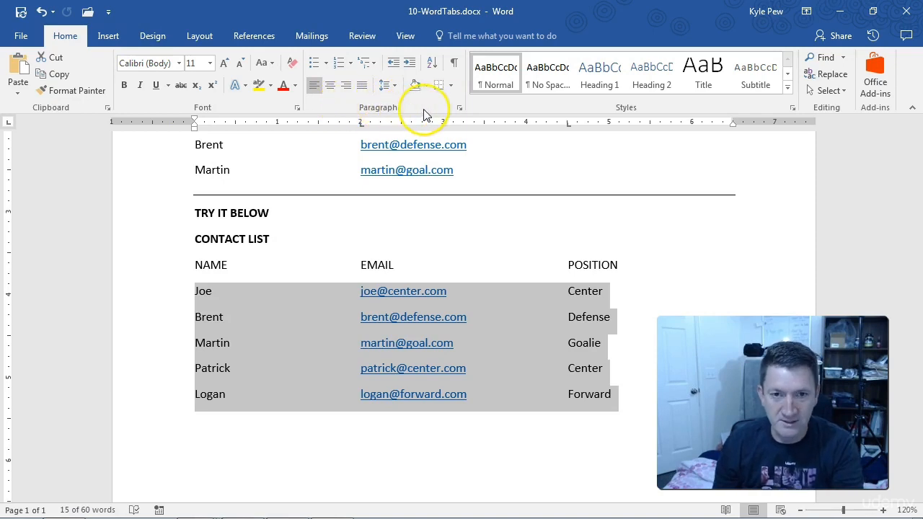
left_click_drag(460, 110, 477, 159)
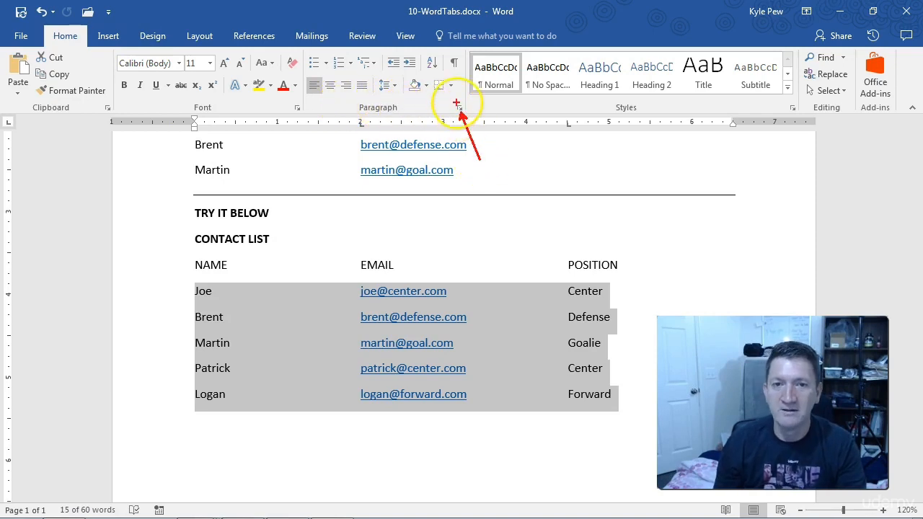
left_click_drag(454, 103, 466, 114)
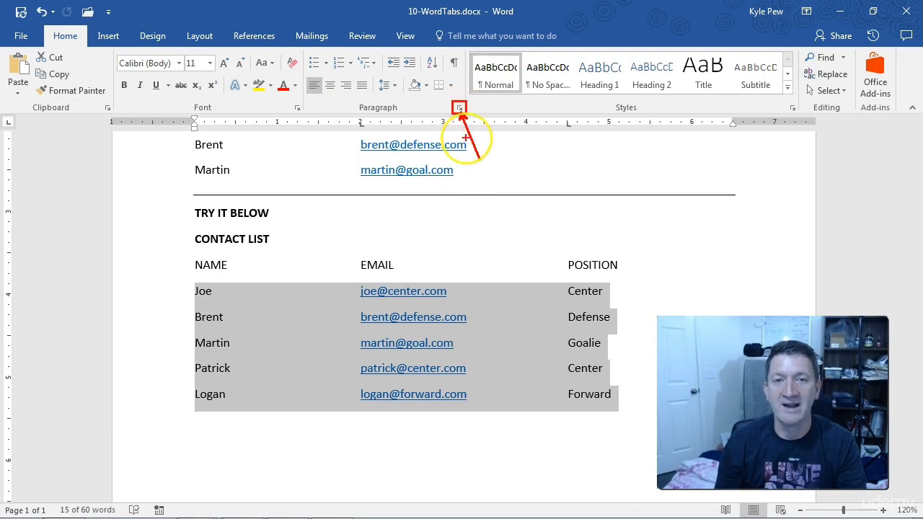
key("Escape")
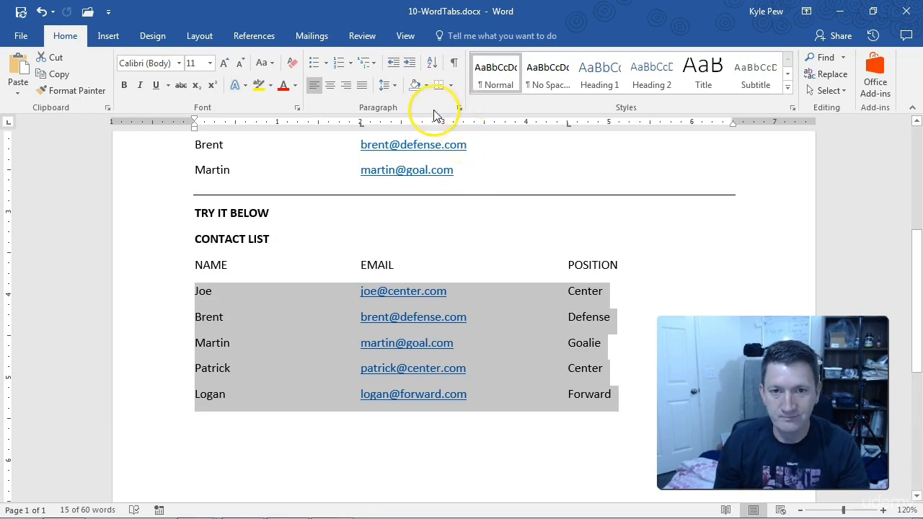
left_click(459, 110)
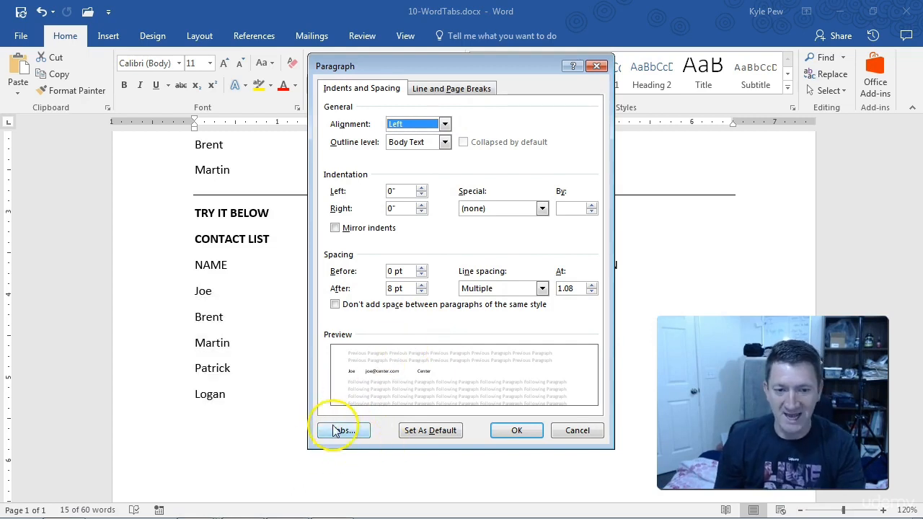
left_click(335, 431)
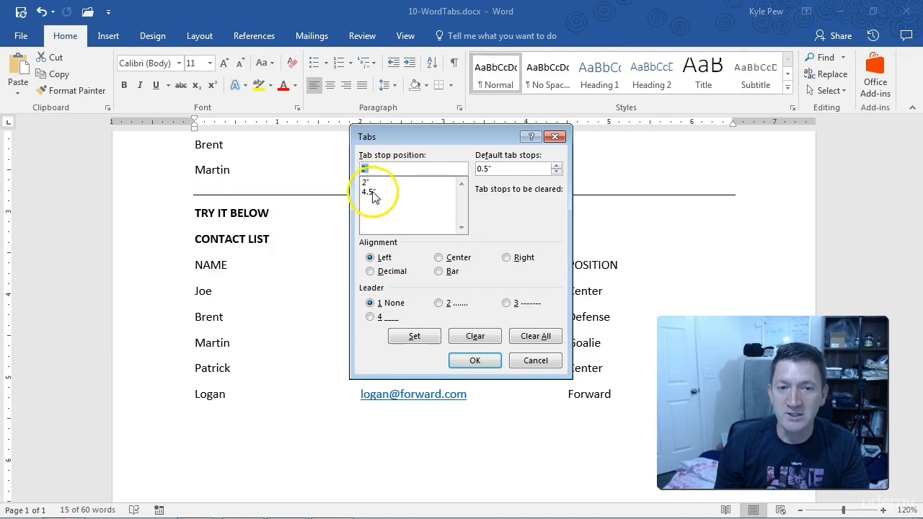
left_click_drag(392, 137, 389, 172)
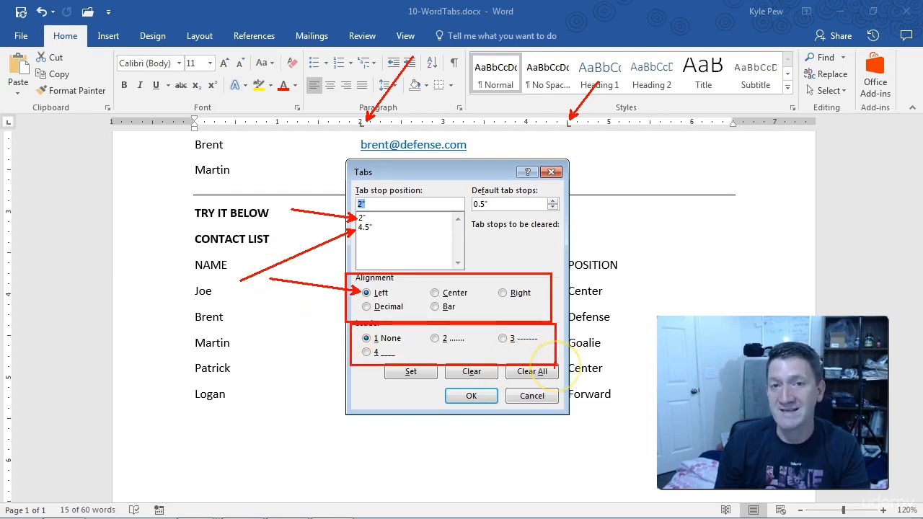
left_click_drag(359, 336, 258, 318)
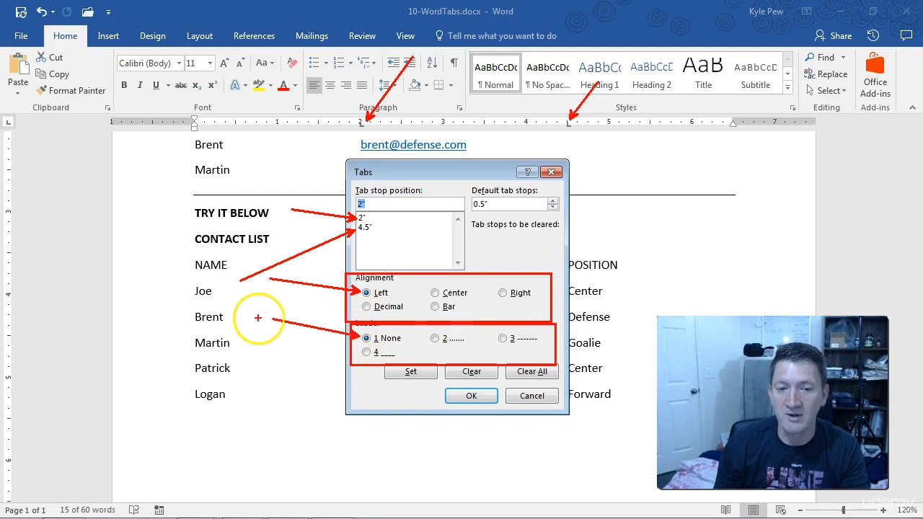
key("Escape")
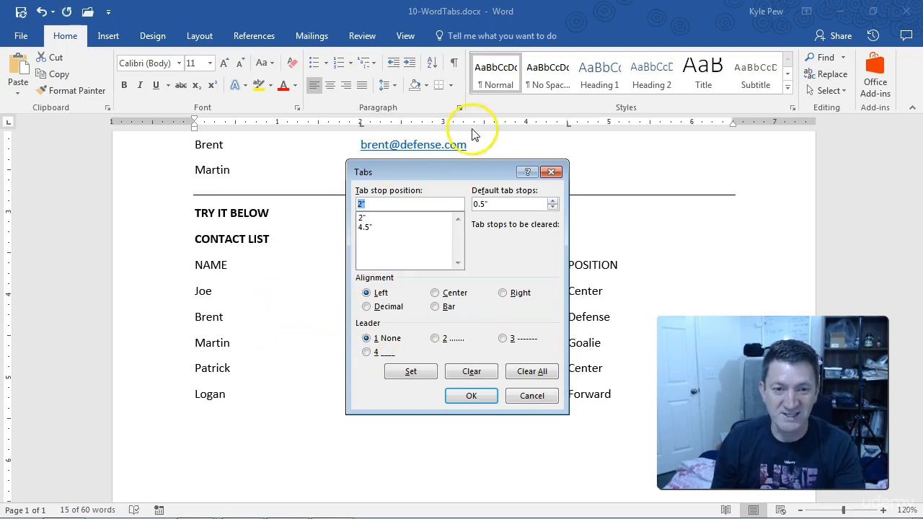
Set a dotted leader (option 2) for the 2" tab stop of the contact lines
mouse_move(458, 171)
left_mouse_down()
mouse_move(349, 339)
mouse_move(349, 370)
left_mouse_up()
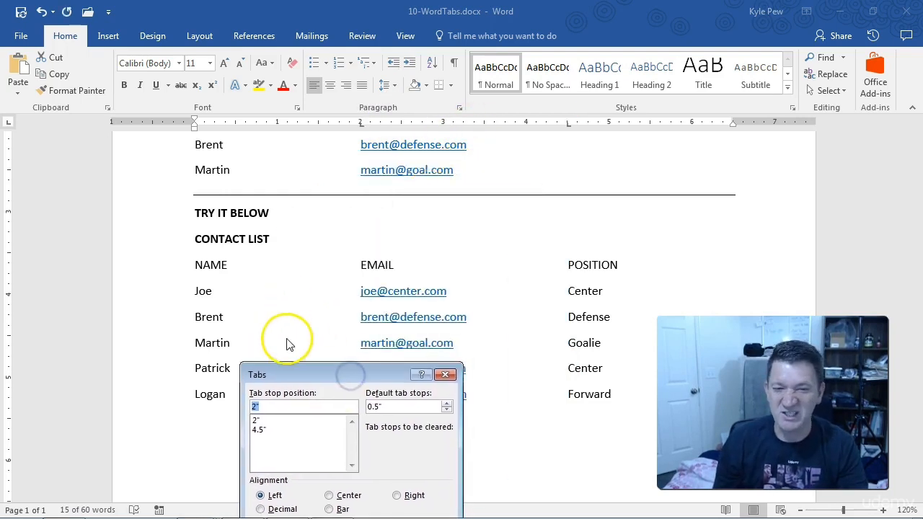
left_click_drag(358, 372, 447, 177)
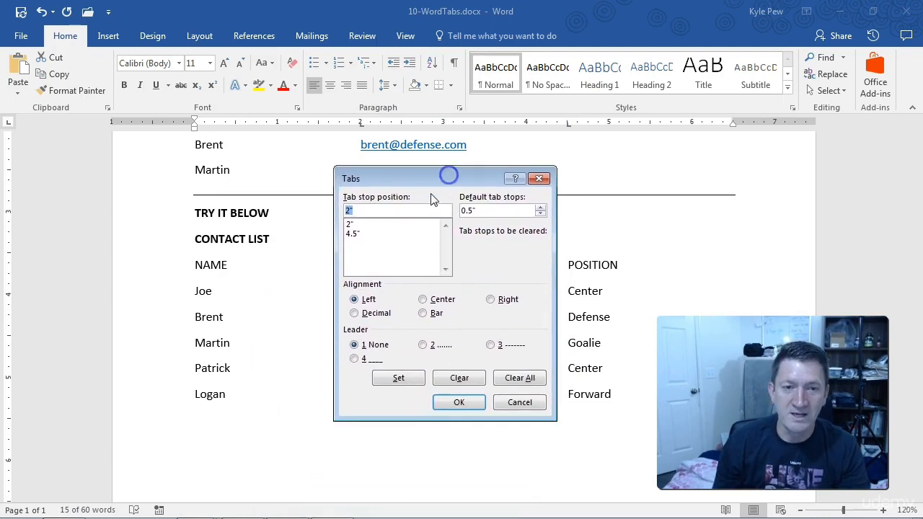
left_click(353, 224)
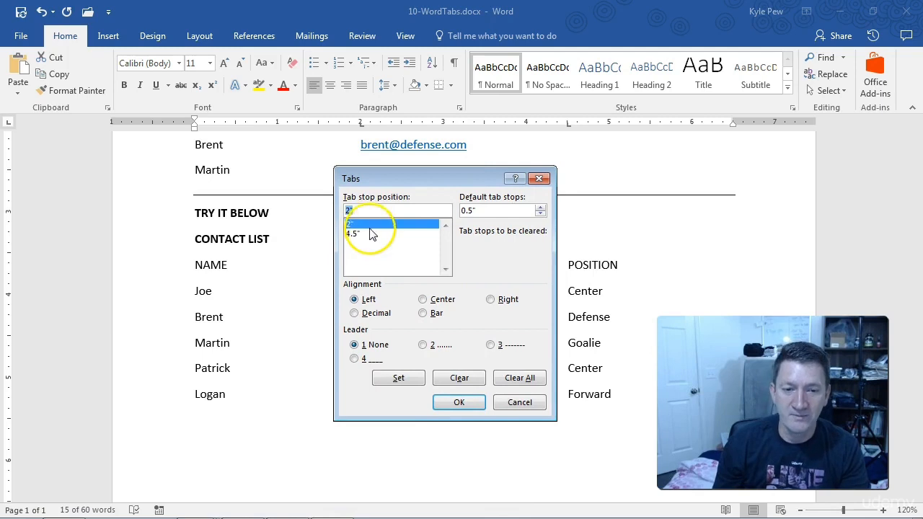
left_click(423, 346)
left_click(400, 380)
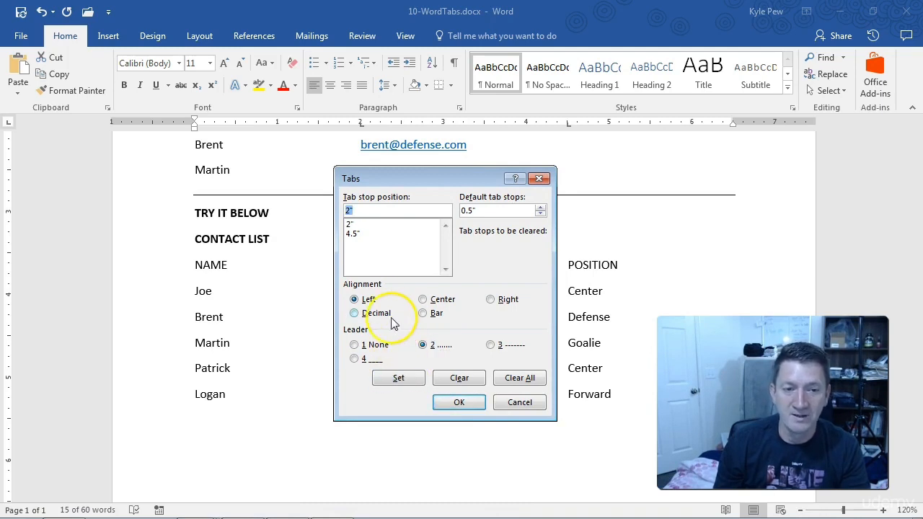
Set a dotted leader (option 2) for the 4.5" tab stop and apply the tab settings to the contact lines
left_click(354, 233)
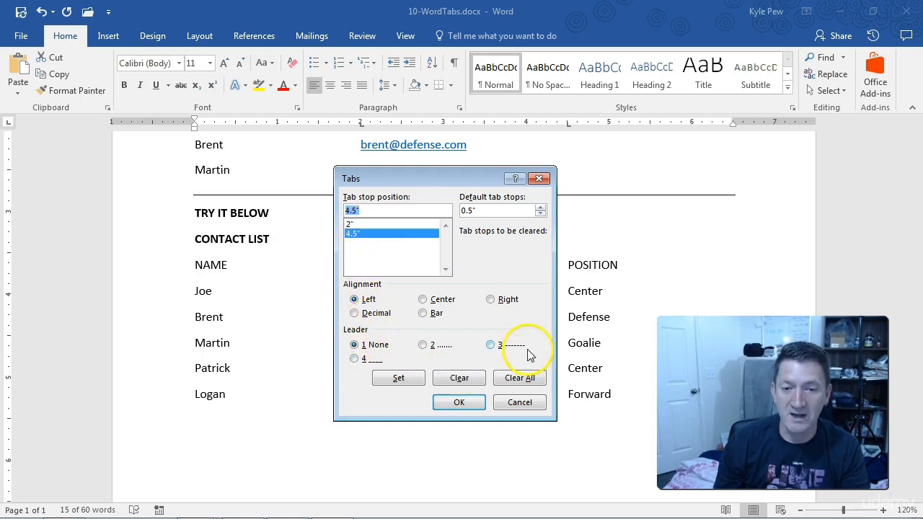
left_click(423, 347)
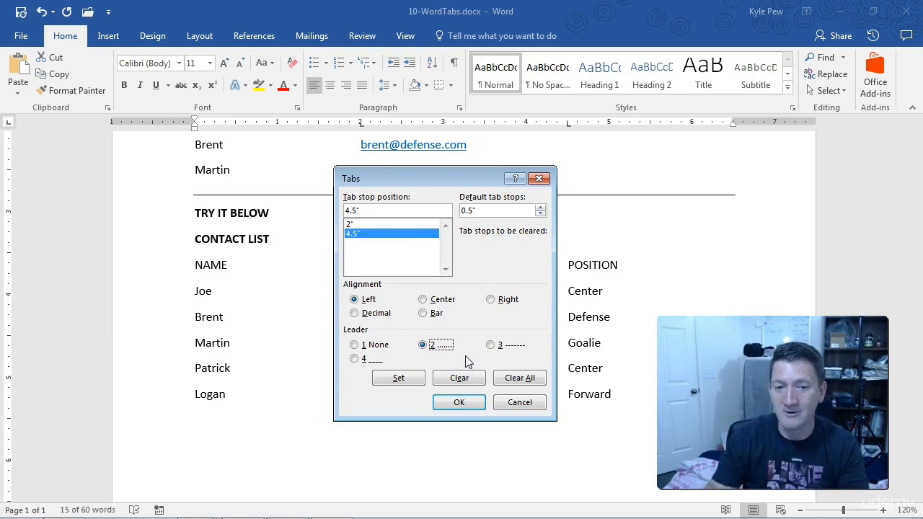
left_click(400, 379)
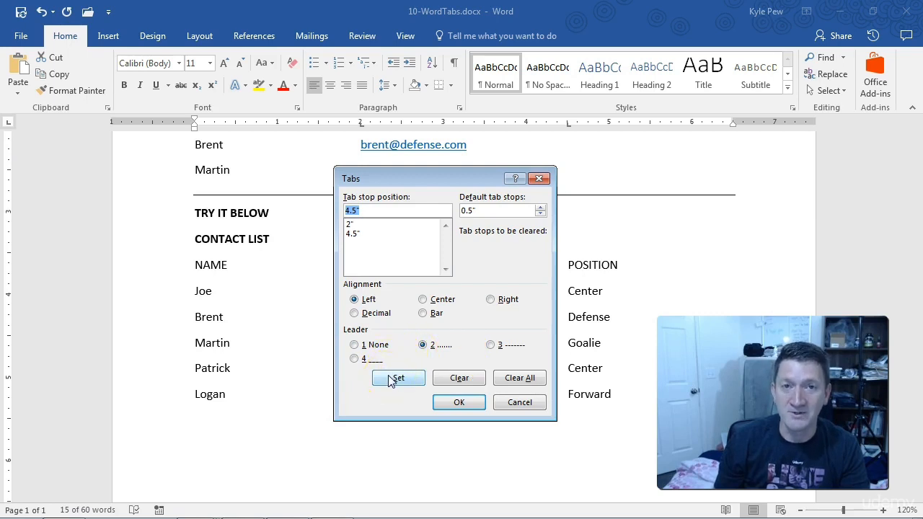
left_click(447, 401)
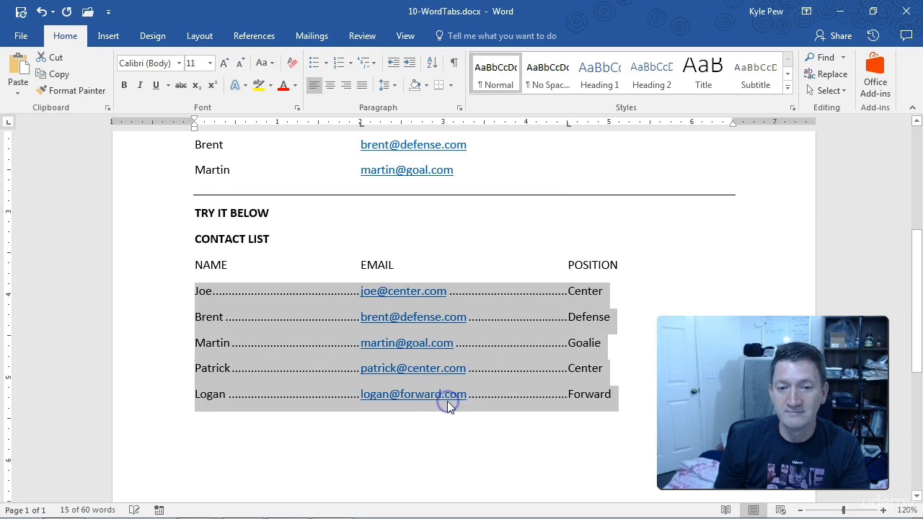
left_click(334, 298)
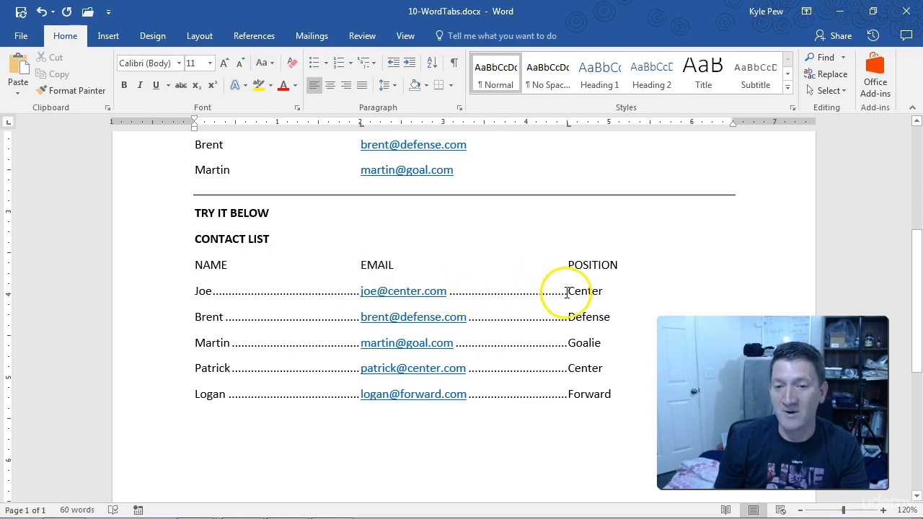
Start a new line below the last contact with another contact's full name, followed by a tab
left_click(614, 394)
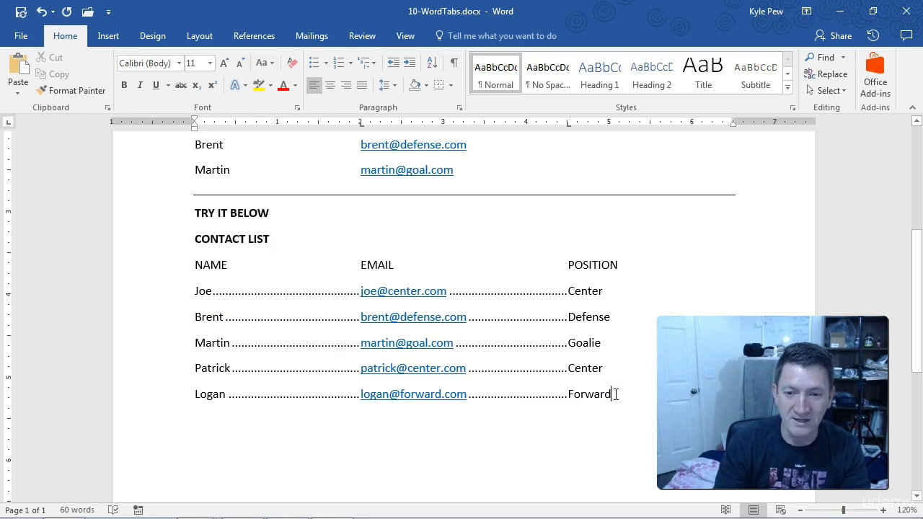
key("Return")
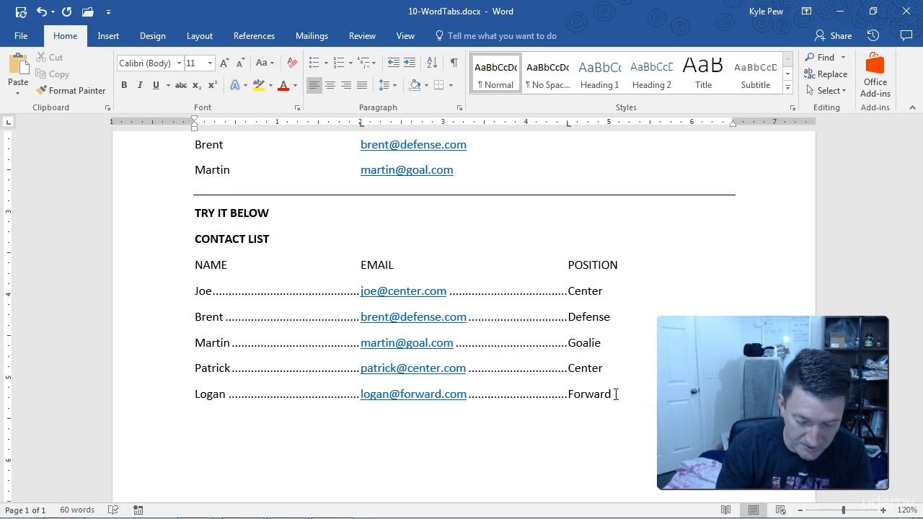
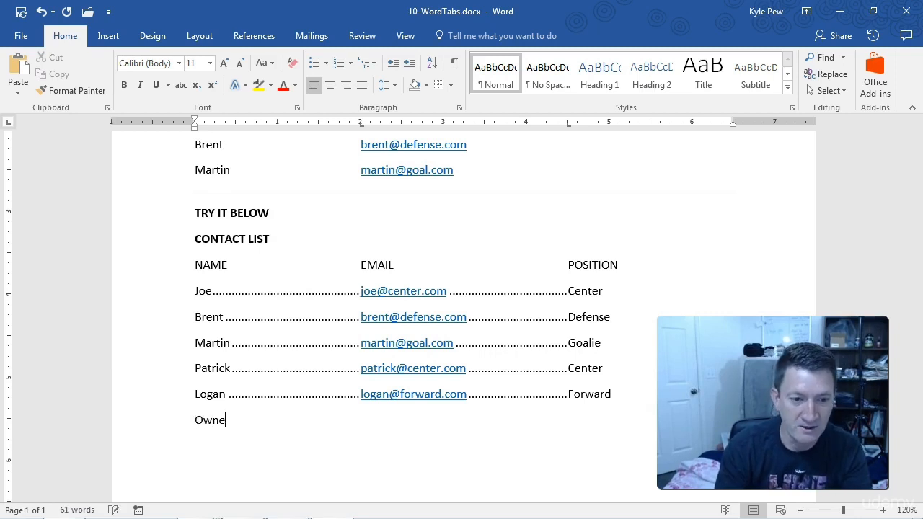
key("Tab")
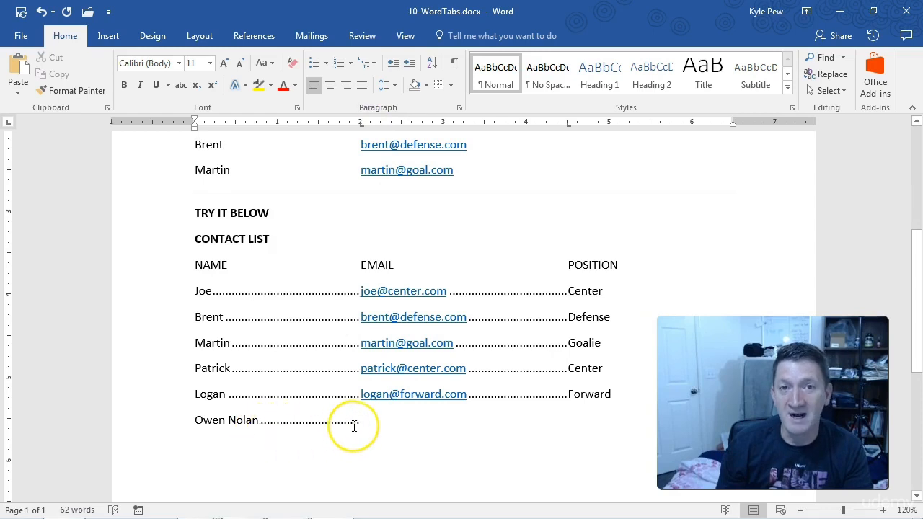
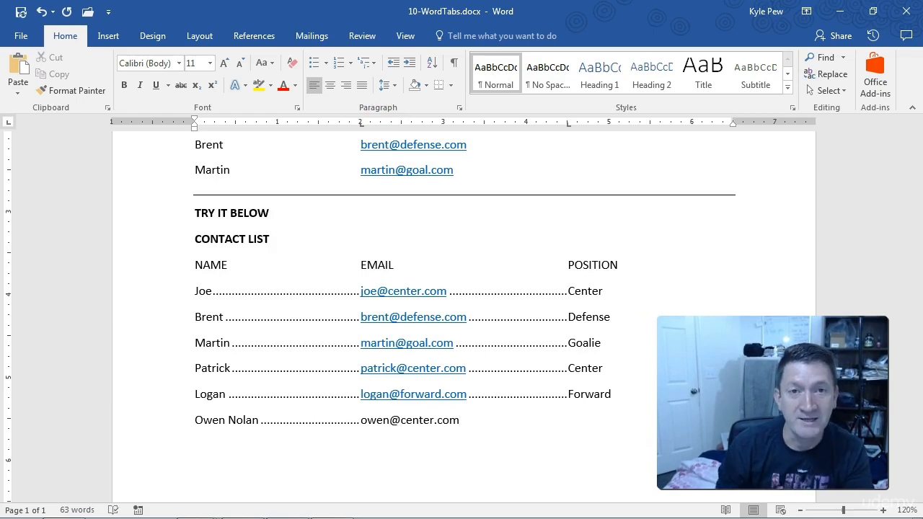
Complete the new contact line with the contact's e-mail address and the position Center, separated by a tab
key("Tab")
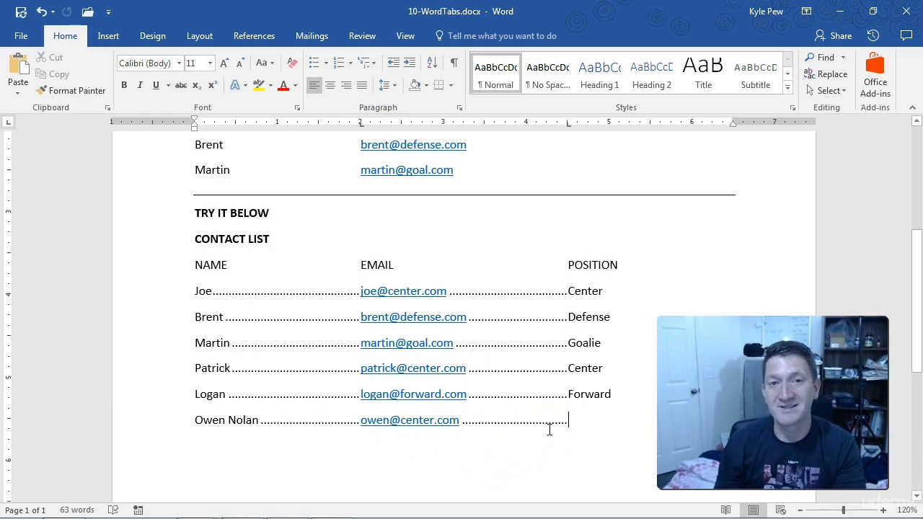
type("Center")
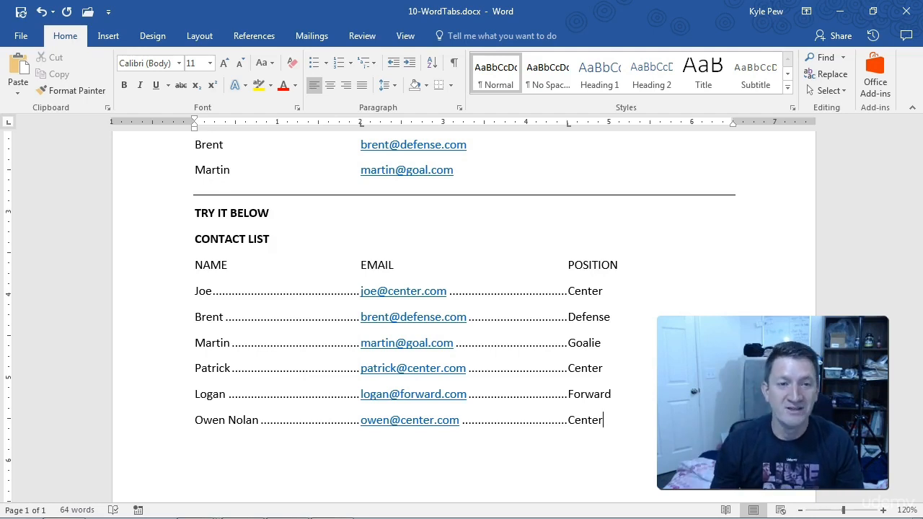
Review the detailed tab stop settings of the six contact lines without changing them
left_click(602, 419)
left_click_drag(602, 419, 199, 296)
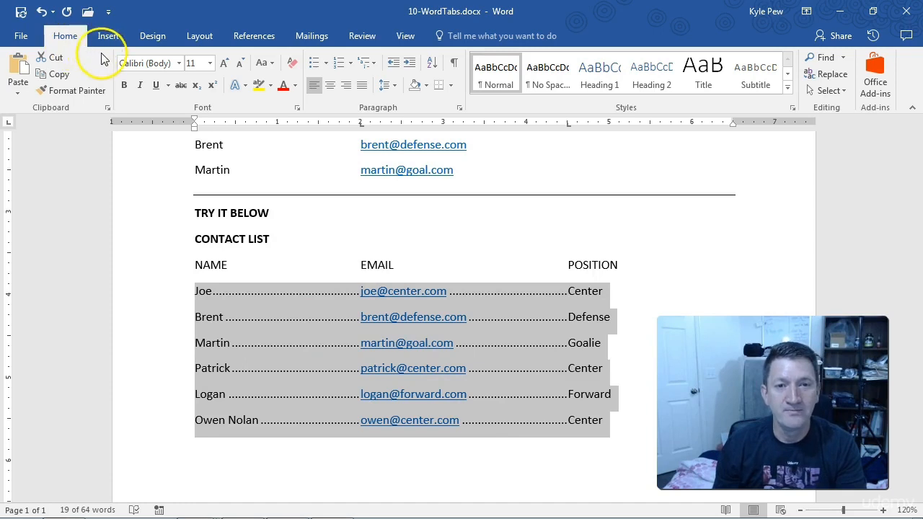
left_click(459, 109)
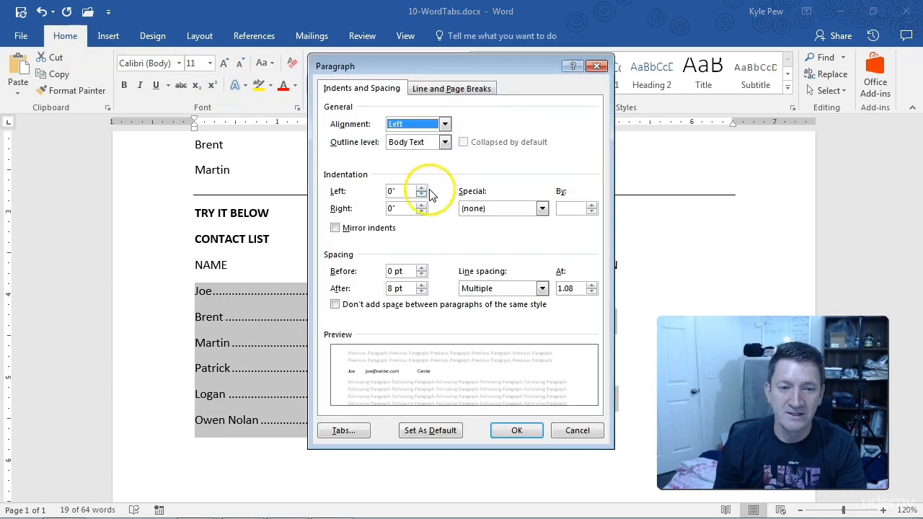
left_click(343, 432)
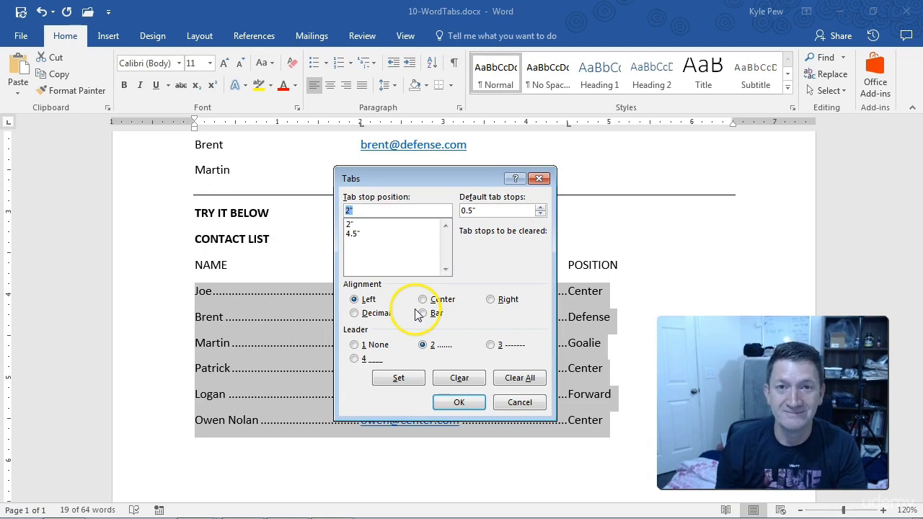
key("Return")
left_click(277, 401)
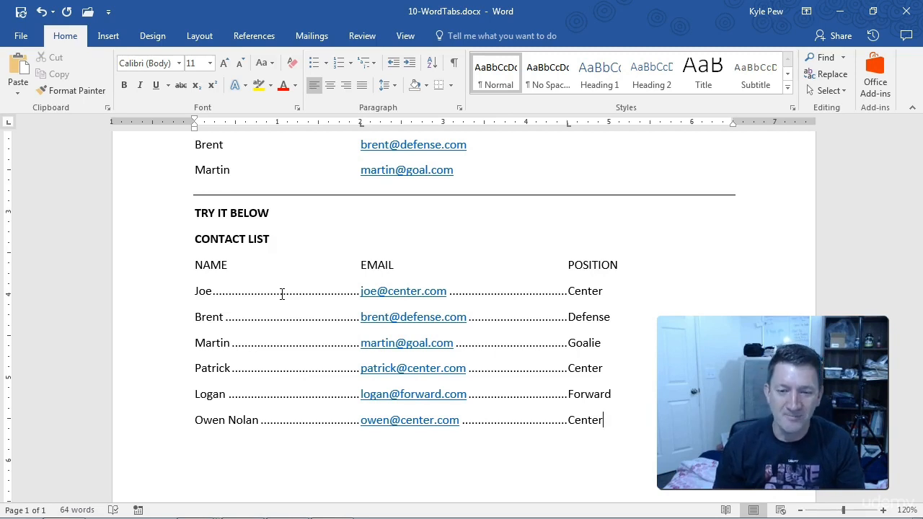
Try shifting the e-mail column of the six contact lines by moving its tab stop to about 2.4", then return it to 2"
left_click_drag(609, 420, 198, 298)
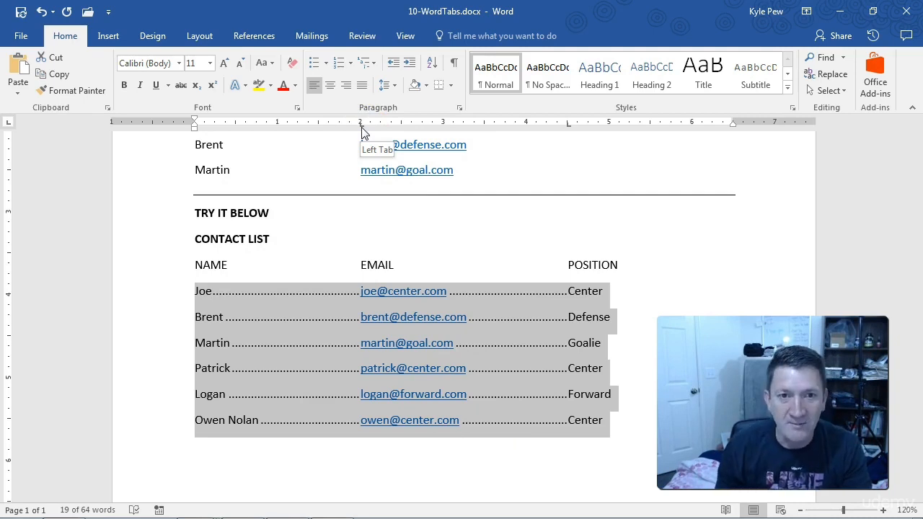
mouse_move(361, 124)
left_mouse_down()
mouse_move(403, 132)
mouse_move(346, 134)
left_mouse_up()
left_click_drag(344, 132, 392, 130)
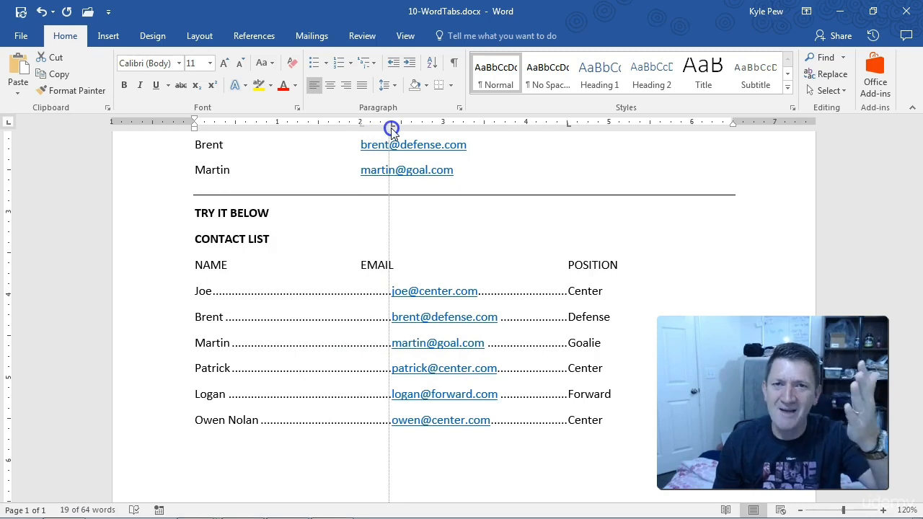
left_click_drag(392, 129, 362, 130)
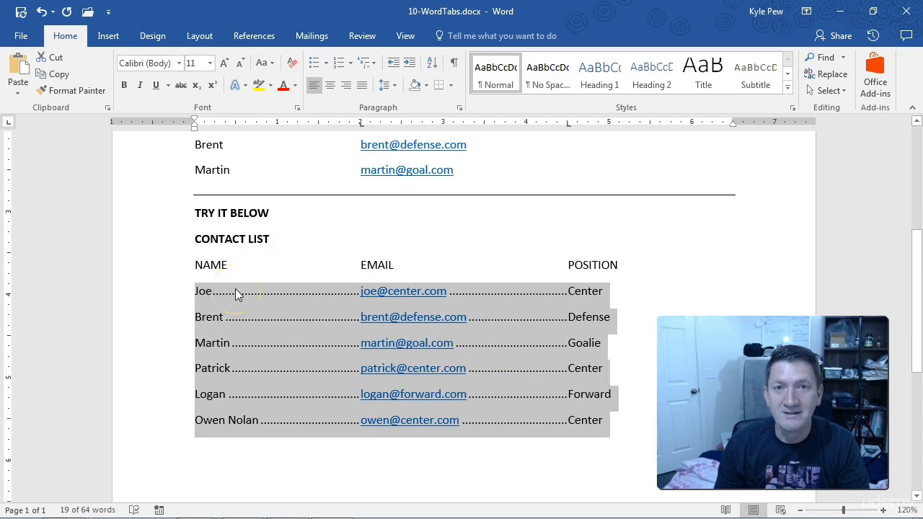
Move the tab stops of the column labels and all contact lines to 2.5" for EMAIL and 5.5" for POSITION
left_click(620, 426)
left_click_drag(621, 420, 207, 266)
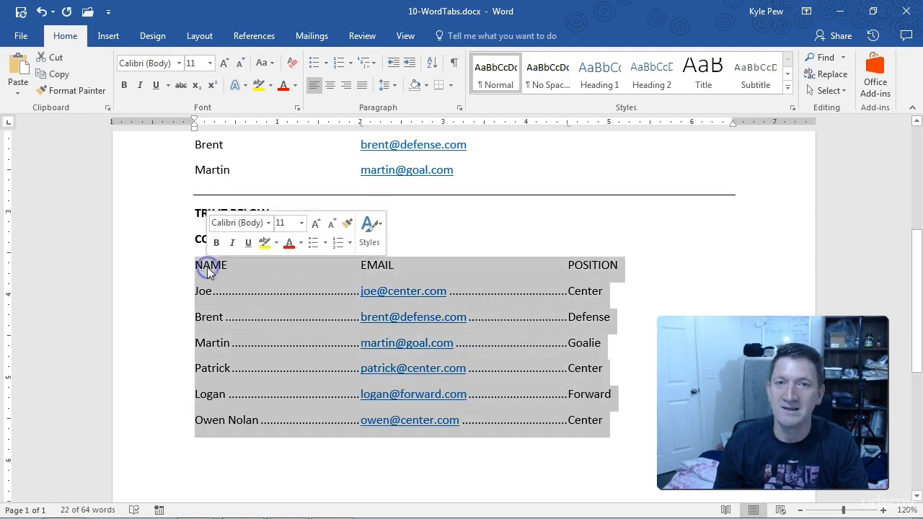
left_click_drag(361, 124, 401, 127)
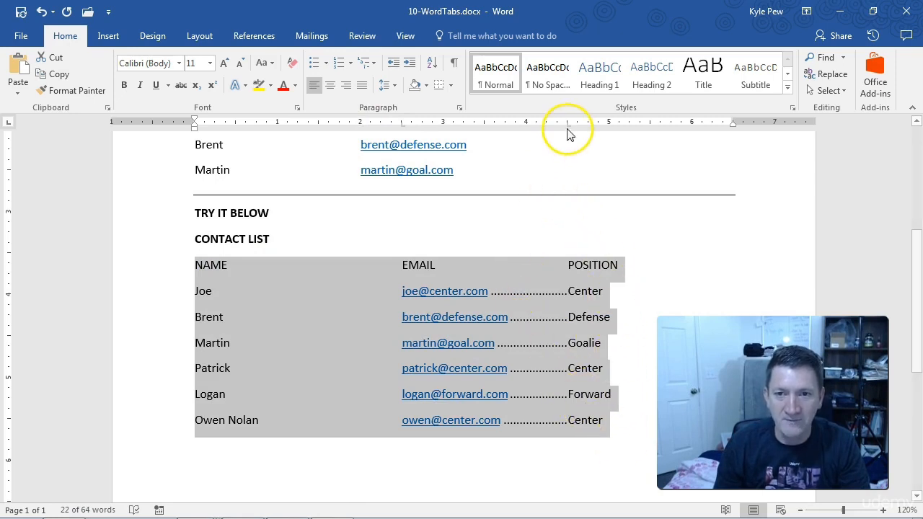
left_click_drag(568, 128, 649, 128)
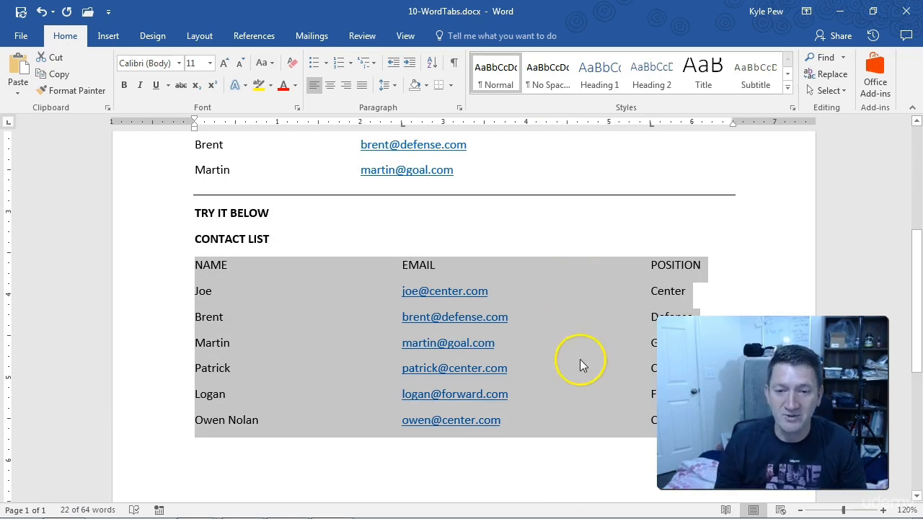
left_click(645, 422)
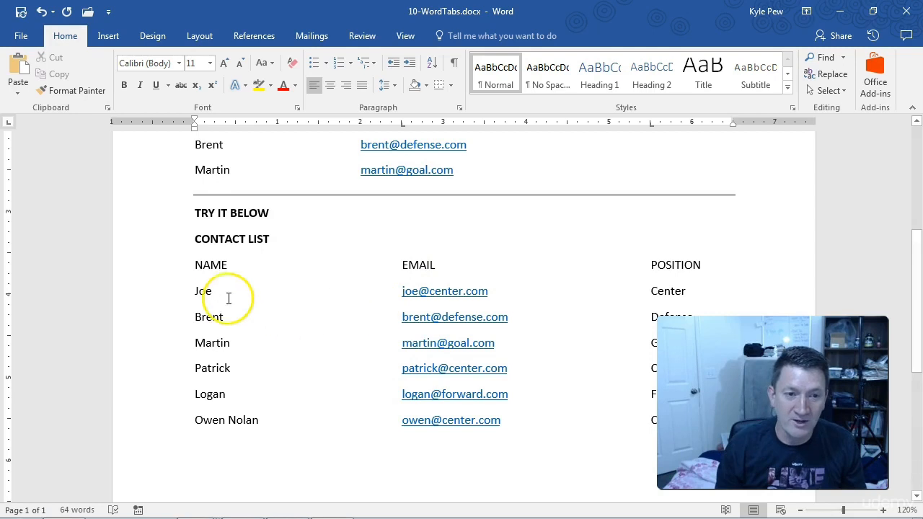
Move the EMAIL column's tab stop to about 2.75" for the column labels and all contact lines
left_click_drag(196, 264, 651, 422)
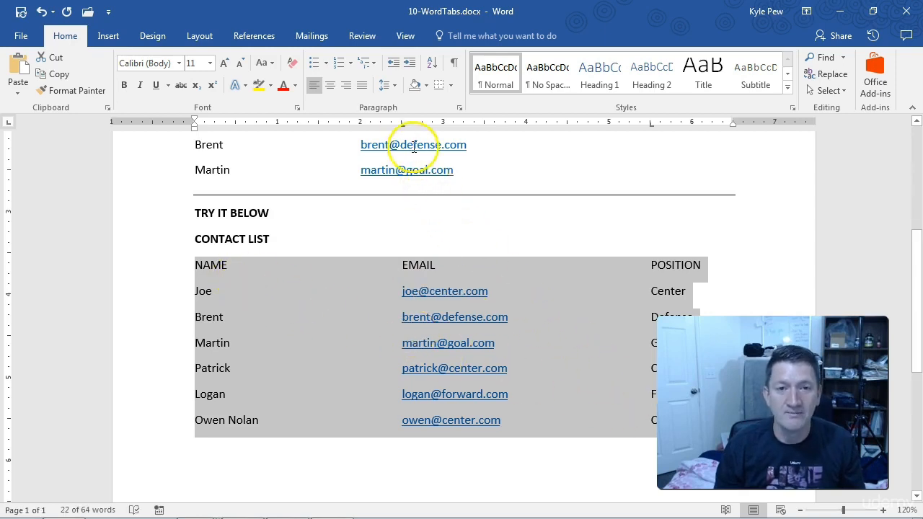
left_click_drag(402, 127, 422, 127)
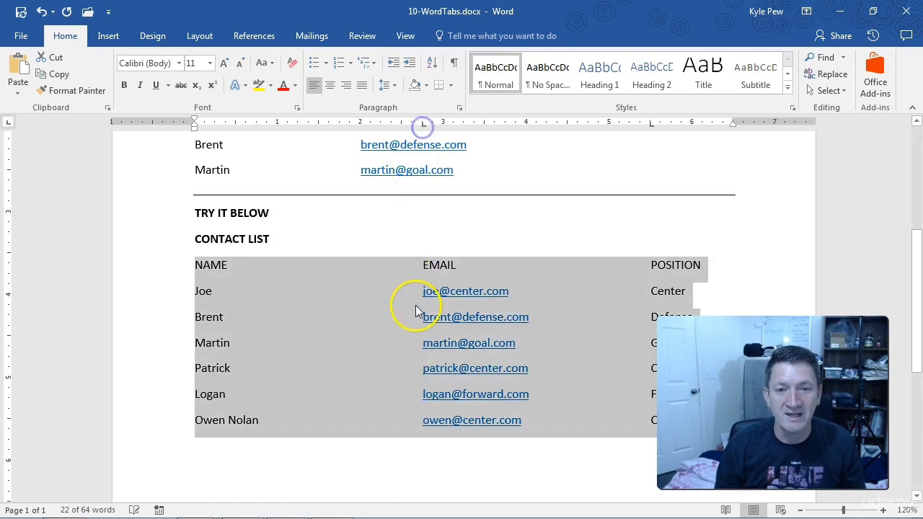
left_click(397, 376)
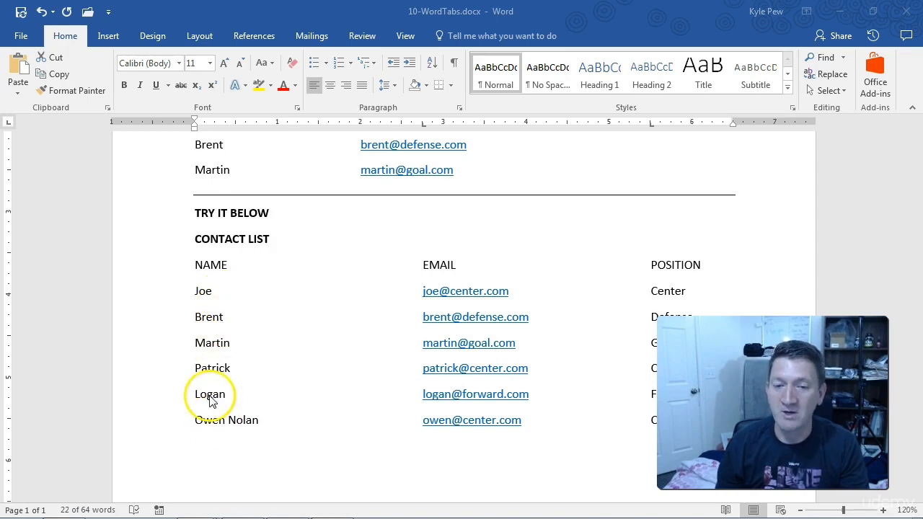
Add an empty line below the last contact in the list
left_click(547, 420)
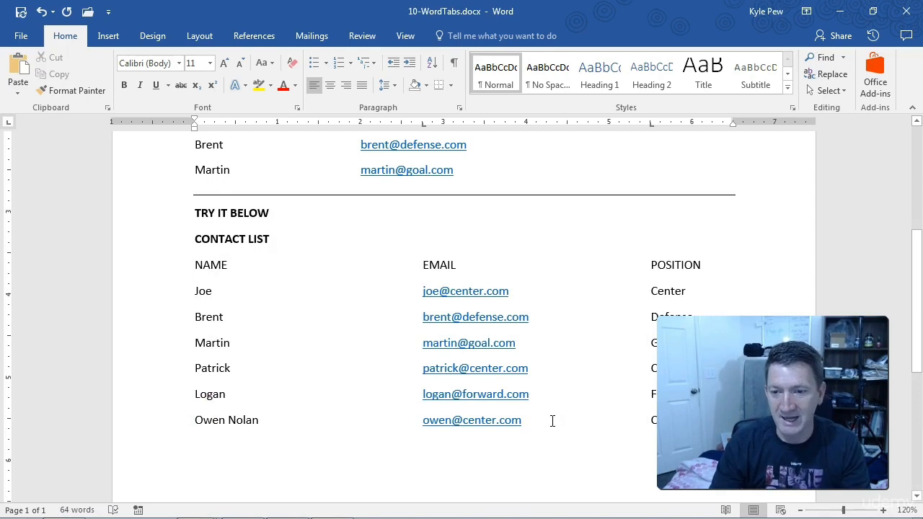
key("Return")
left_click(209, 457)
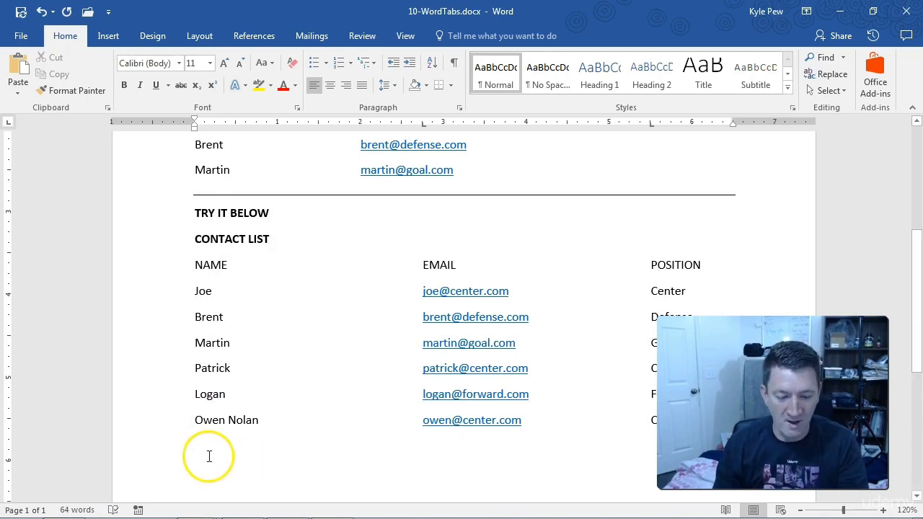
key("ctrl+2")
left_click_drag(204, 443, 238, 430)
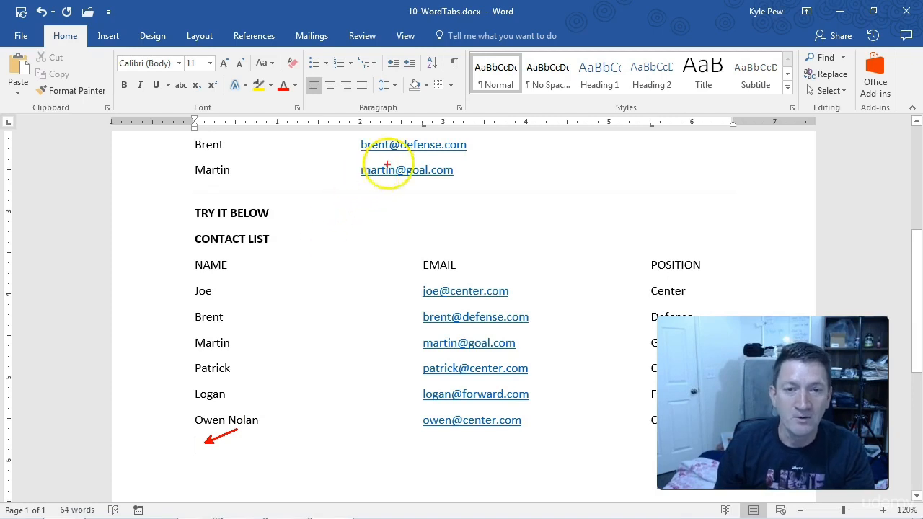
left_click_drag(431, 153, 426, 135)
left_click_drag(652, 129, 683, 195)
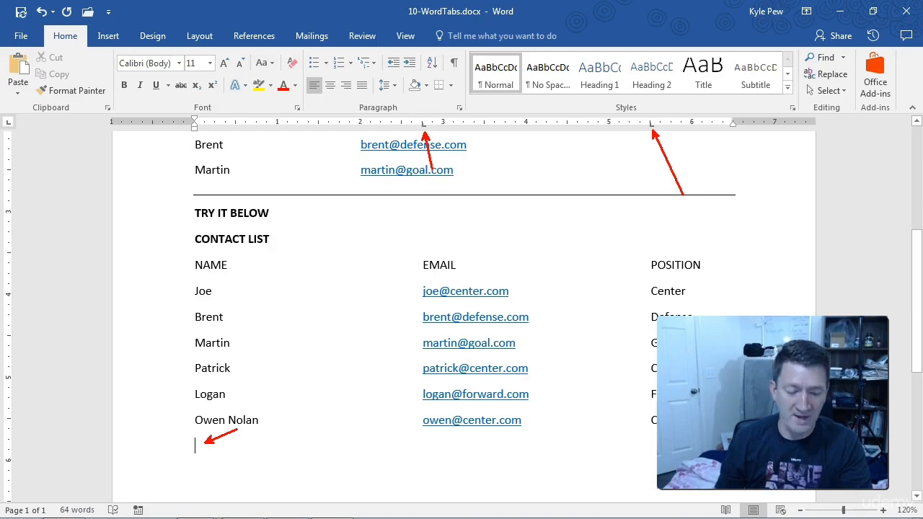
Try tabbing to the EMAIL column on the empty line below the last contact, then undo the tab
key("Escape")
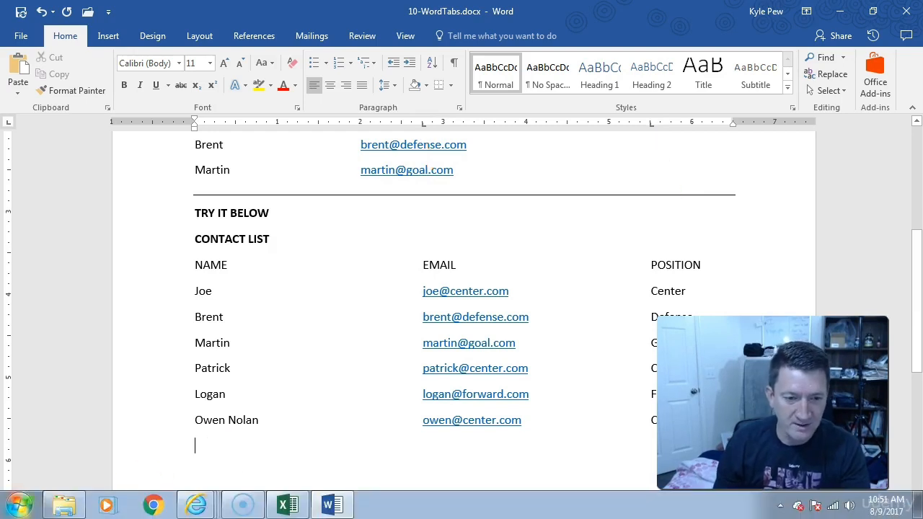
key("Tab")
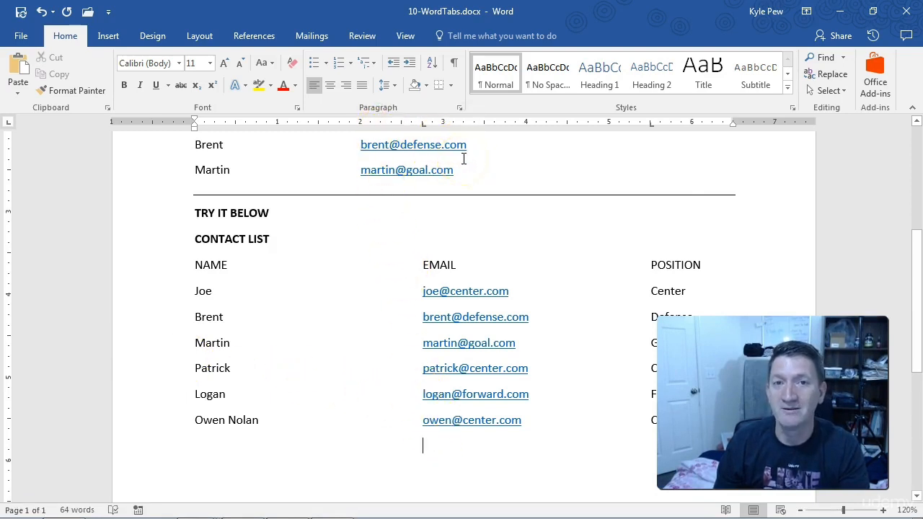
key("ctrl+z")
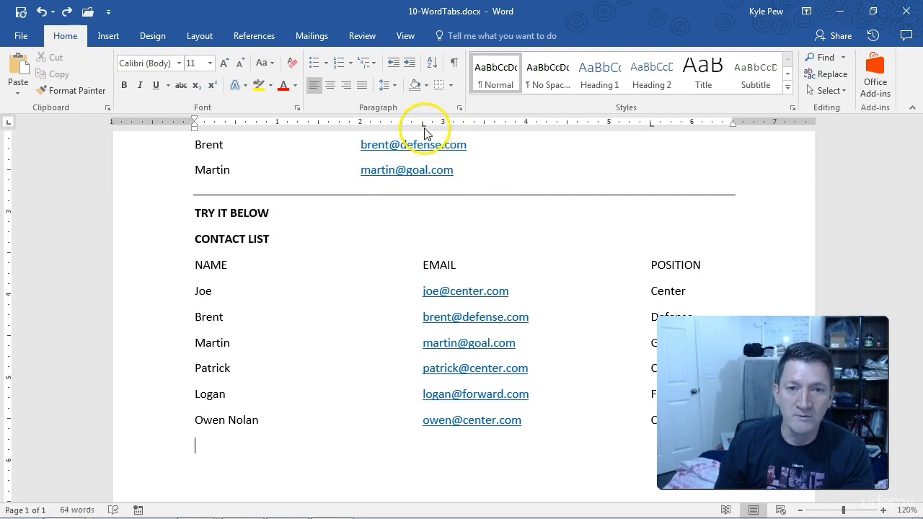
Remove the 2.75" and 5.5" tab stops from the empty line below the last contact
left_click_drag(424, 128, 424, 129)
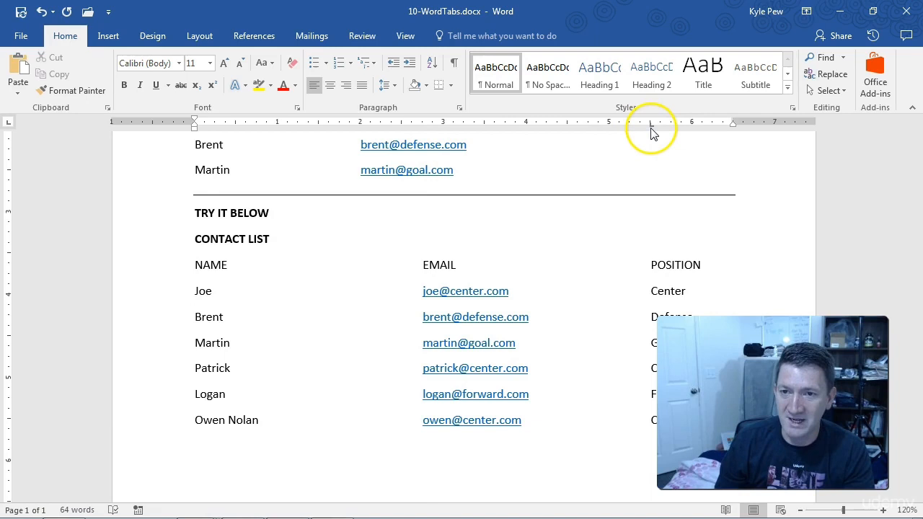
left_click_drag(651, 132, 651, 158)
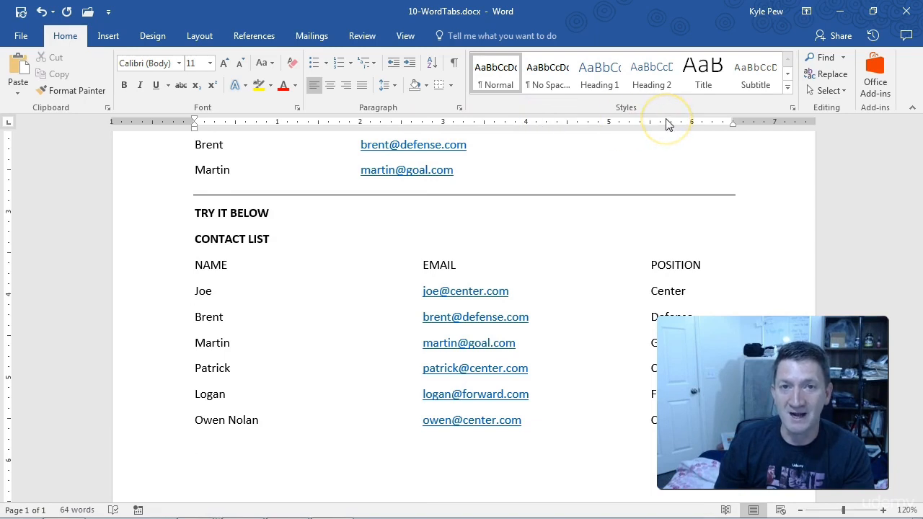
Try default tabs on the empty last line with formatting marks shown, then delete those tabs
left_click(197, 444)
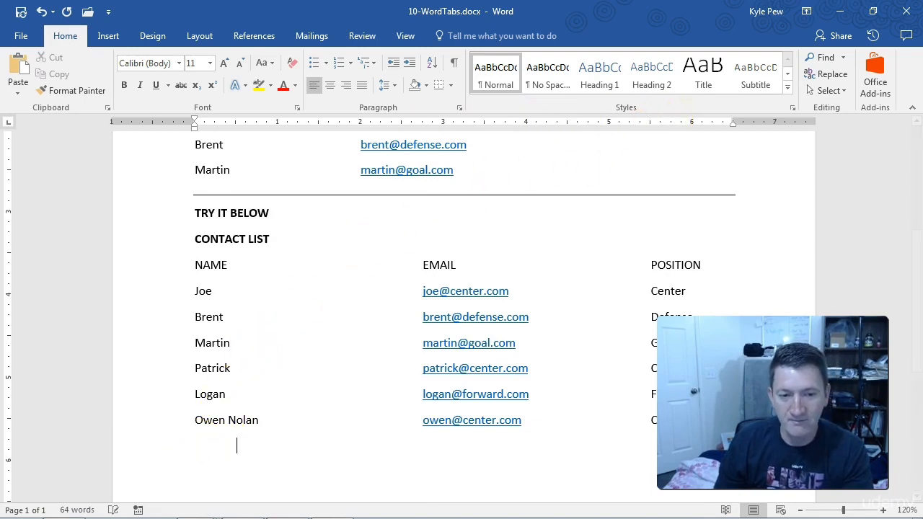
key("Tab")
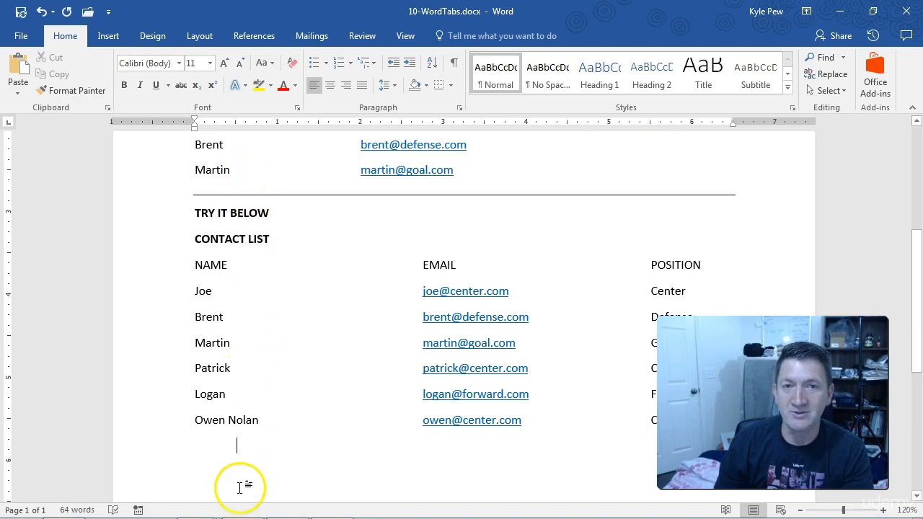
key("Tab")
key("Tab")
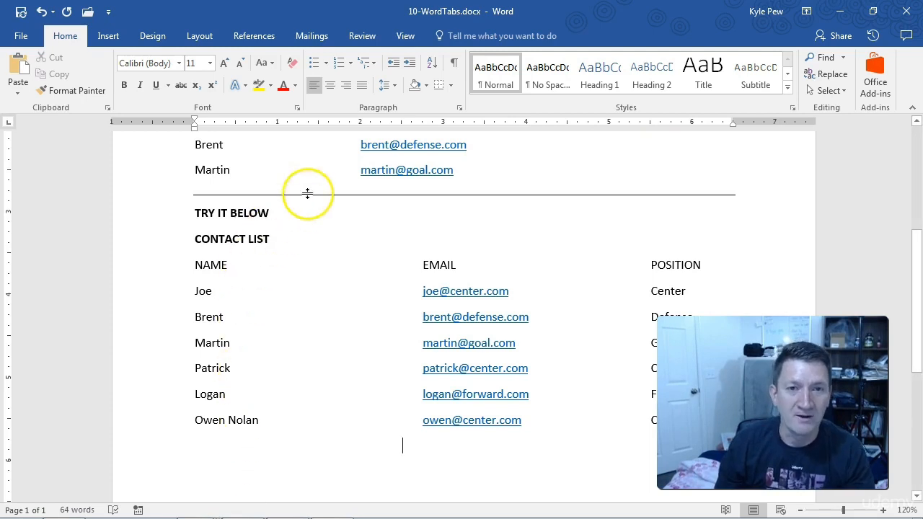
left_click(455, 67)
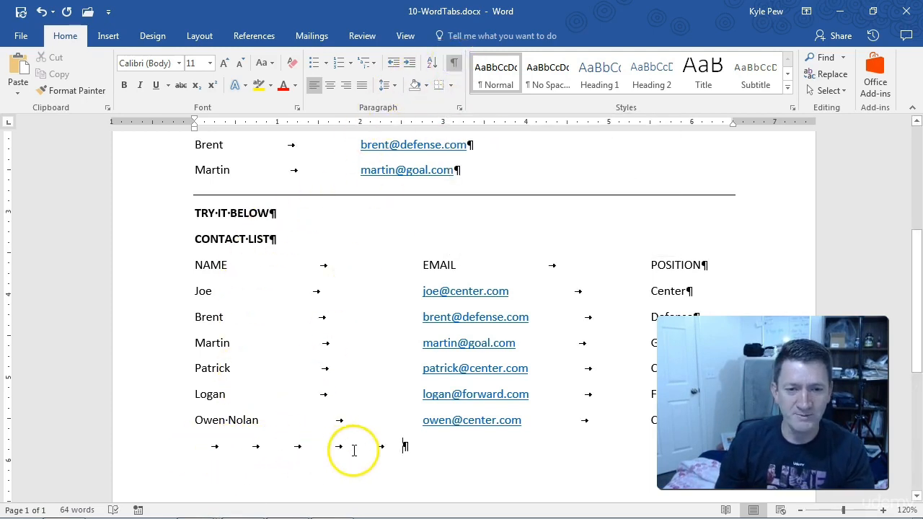
key("BackSpace")
key("BackSpace")
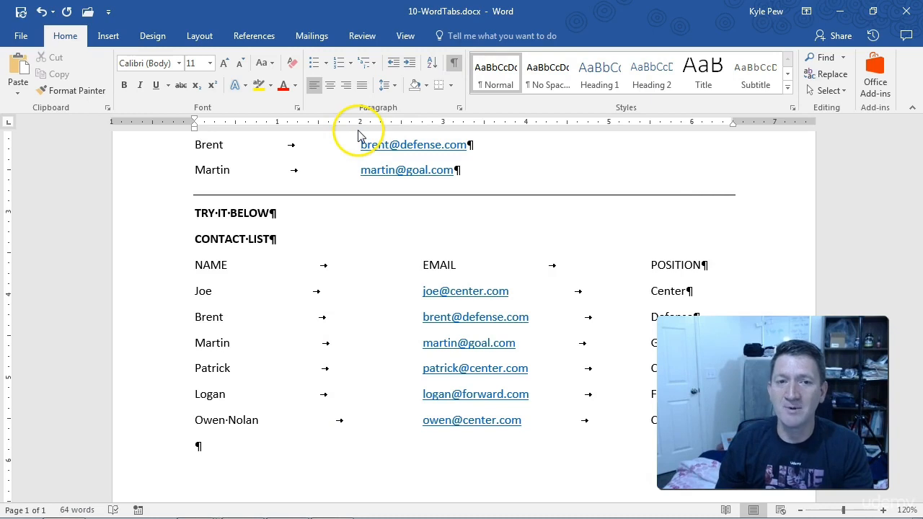
In 11-OtherWordTabs.docx, add an empty line below the PRODUCT NAME, PRICE and MANUFACTURER labels
left_click(354, 198)
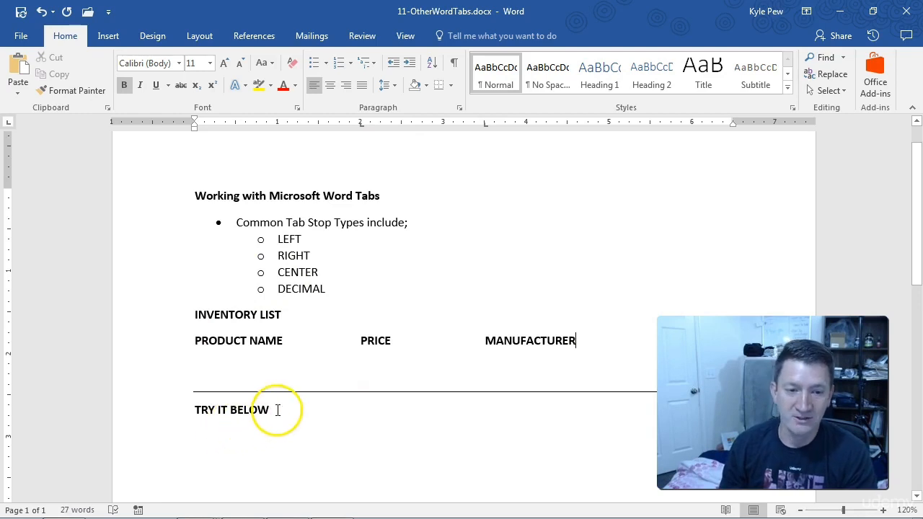
key("ctrl+End")
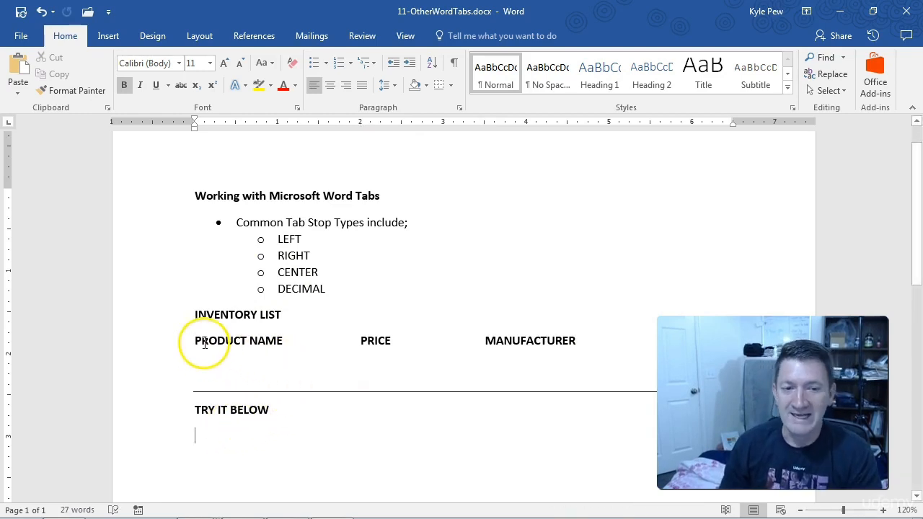
left_click_drag(573, 342, 203, 342)
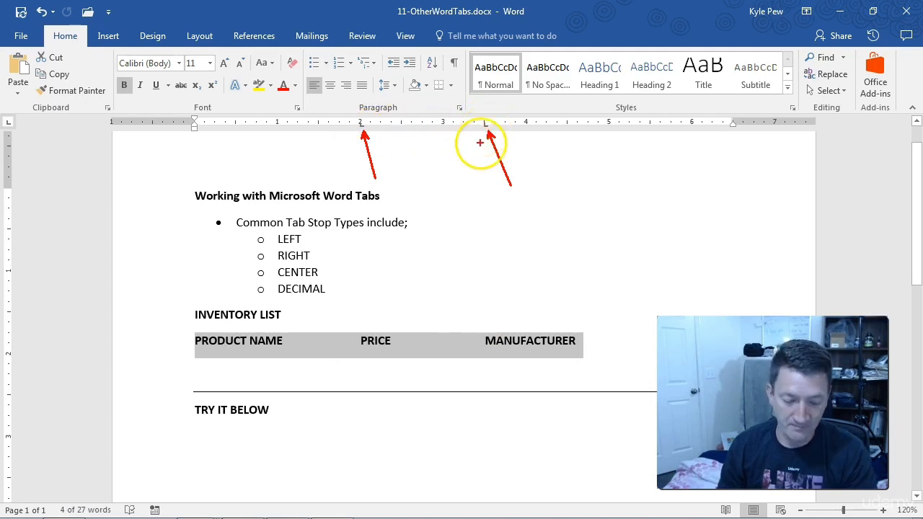
left_click(583, 341)
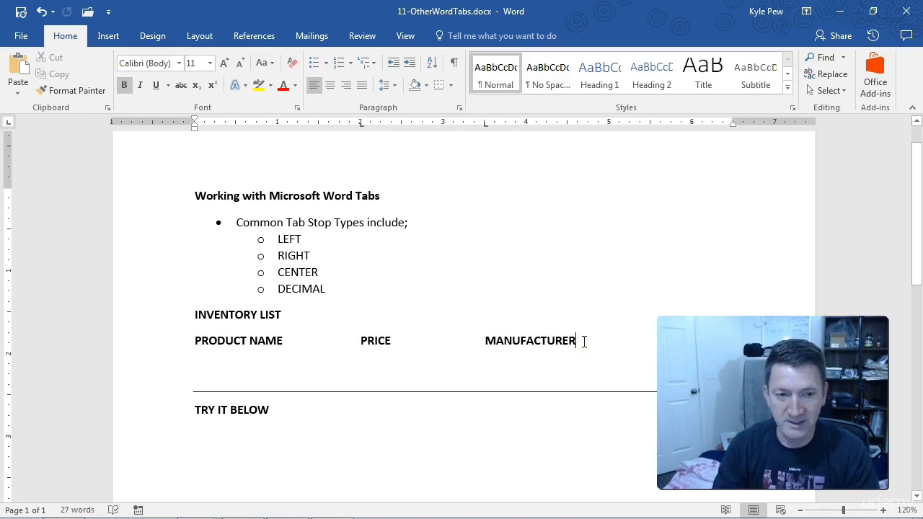
key("Return")
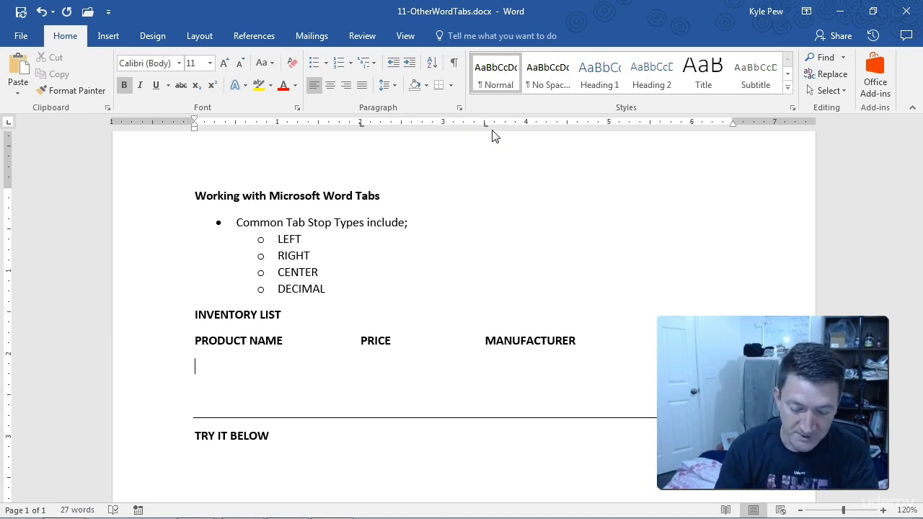
Fill the new inventory line with product Oranges, price 3.00 and manufacturer Florida, separated by tabs
type("Ora")
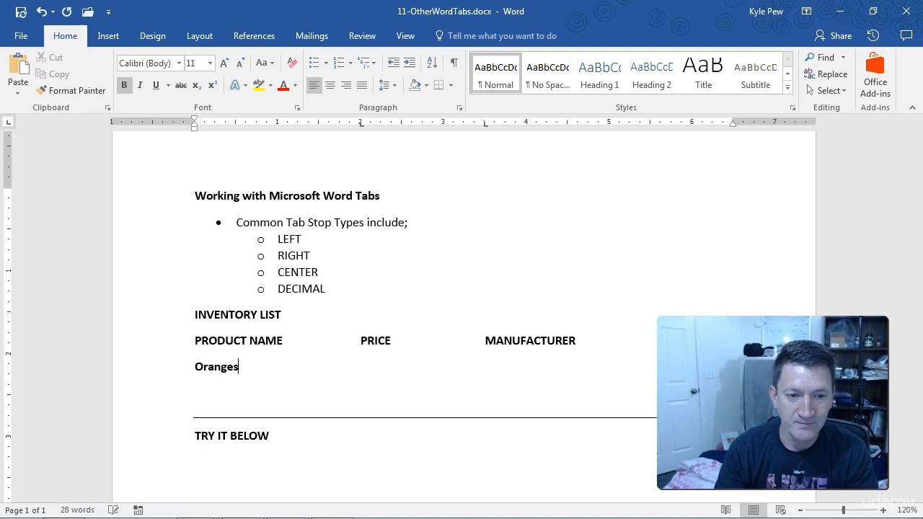
type("nges")
key("Tab")
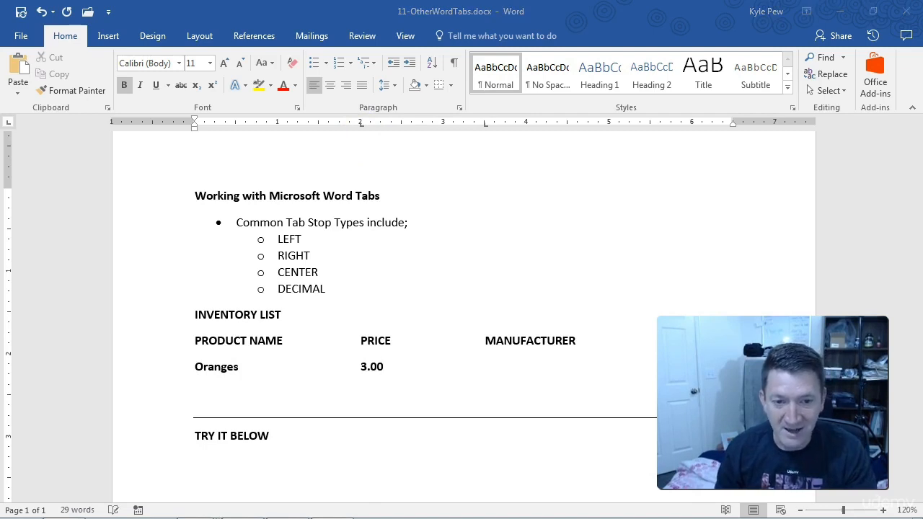
key("ctrl+2")
left_click_drag(361, 332, 362, 382)
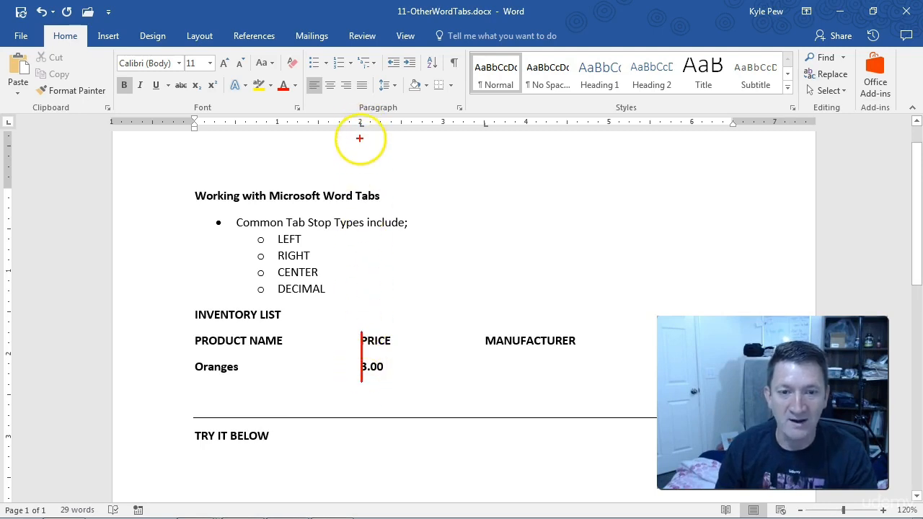
key("Escape")
left_click(401, 367)
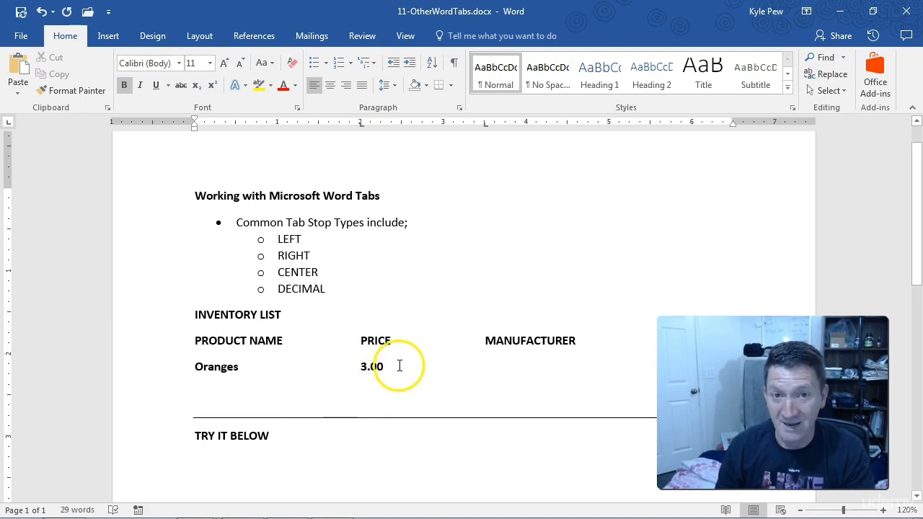
key("Tab")
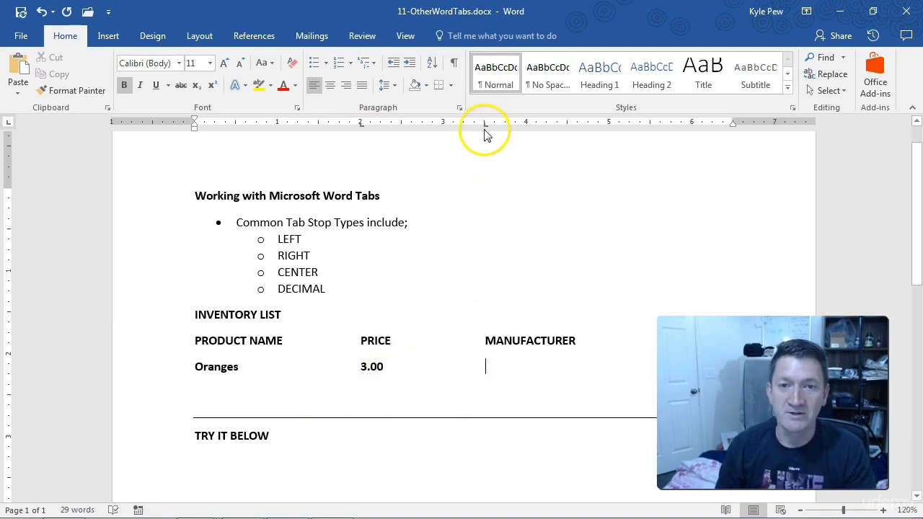
type("Florida")
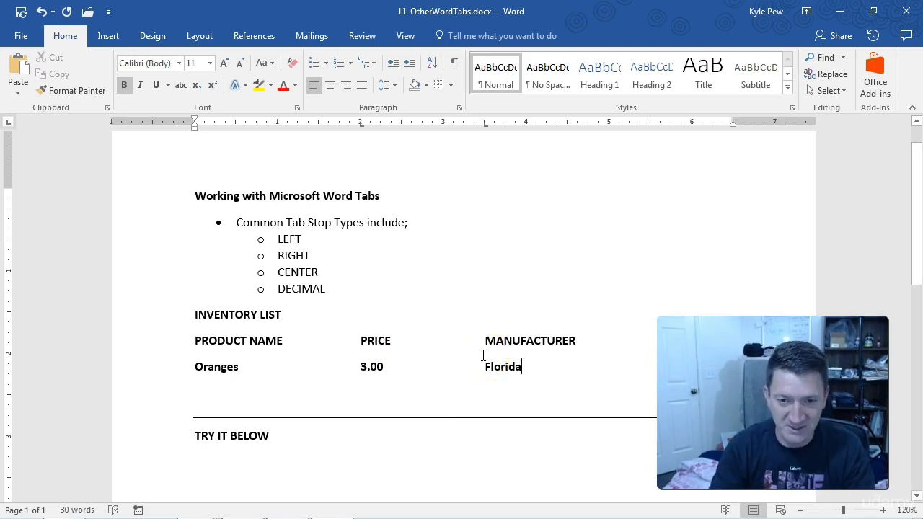
Clear the whole Oranges entry, leaving the line below the column labels empty
key("BackSpace")
key("BackSpace")
key("BackSpace")
key("BackSpace")
key("BackSpace")
key("BackSpace")
key("BackSpace")
key("BackSpace")
key("BackSpace")
key("BackSpace")
key("BackSpace")
key("BackSpace")
key("BackSpace")
key("BackSpace")
key("BackSpace")
key("BackSpace")
key("BackSpace")
key("BackSpace")
key("BackSpace")
key("BackSpace")
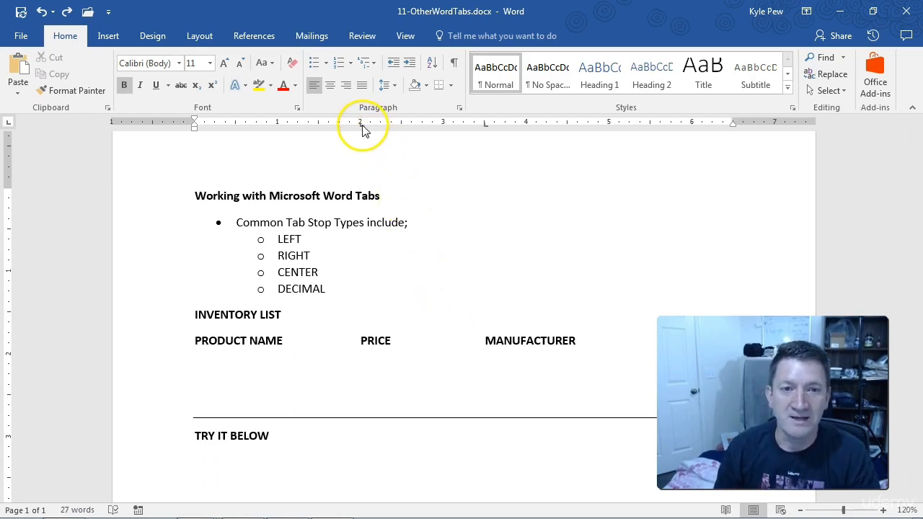
Remove the 2" and 3.5" tab stops from the empty line below the inventory column labels
left_click_drag(362, 125, 364, 144)
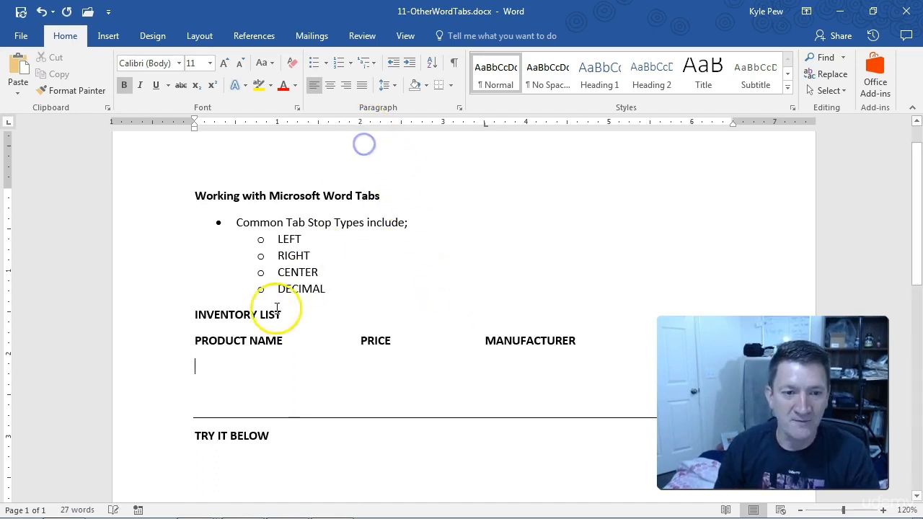
left_click_drag(486, 123, 486, 166)
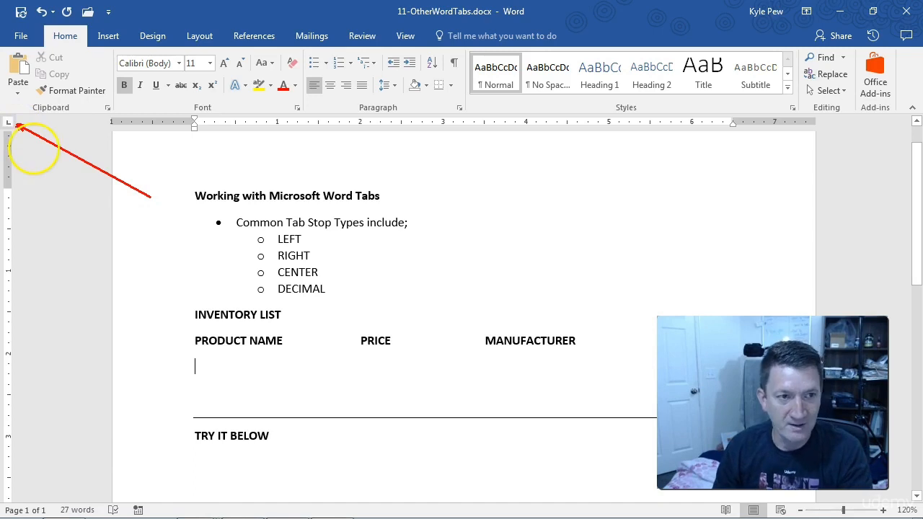
Cycle through the available tab stop types, including Center, Right and Decimal, and return to Left
left_click(10, 124)
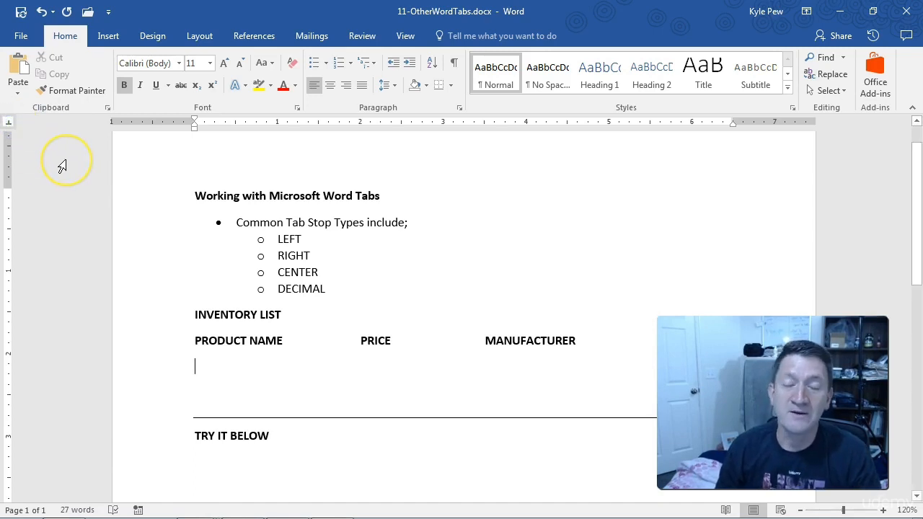
left_click(13, 123)
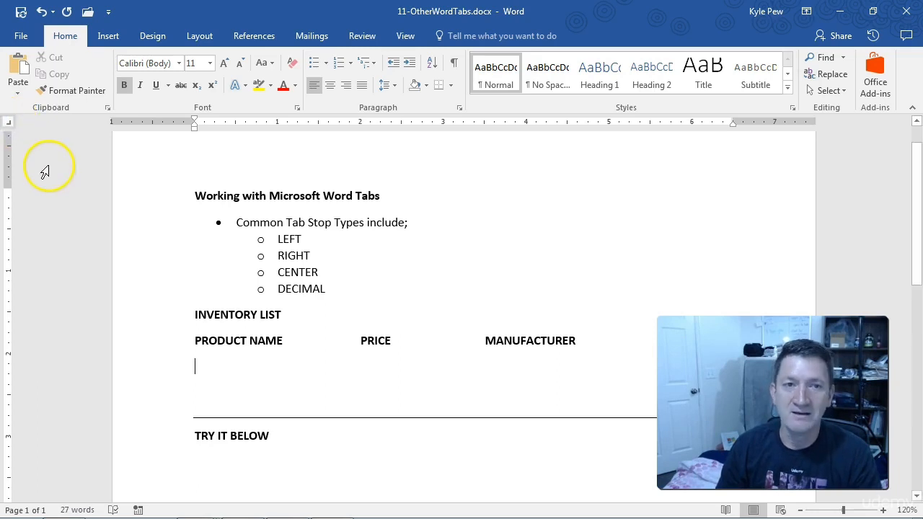
left_click(10, 124)
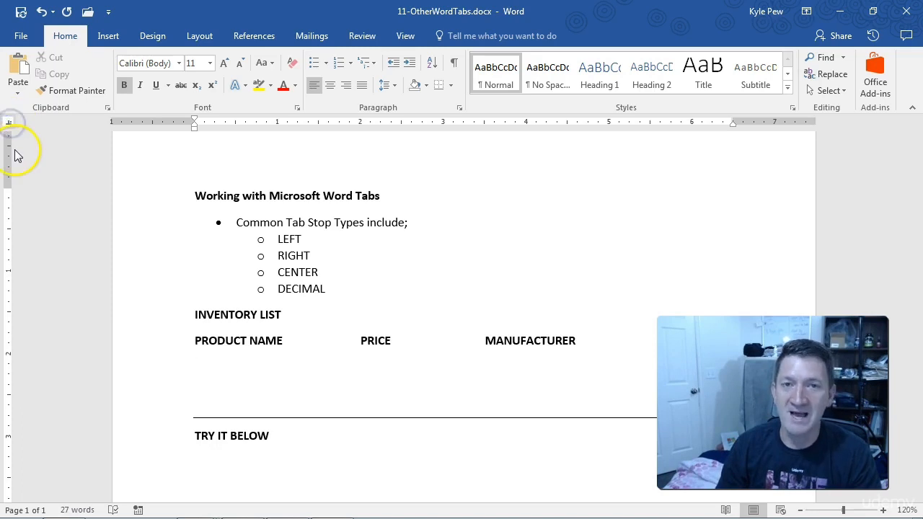
left_click(10, 124)
left_click(12, 125)
left_click(11, 125)
left_click(10, 125)
left_click(8, 125)
left_click(10, 125)
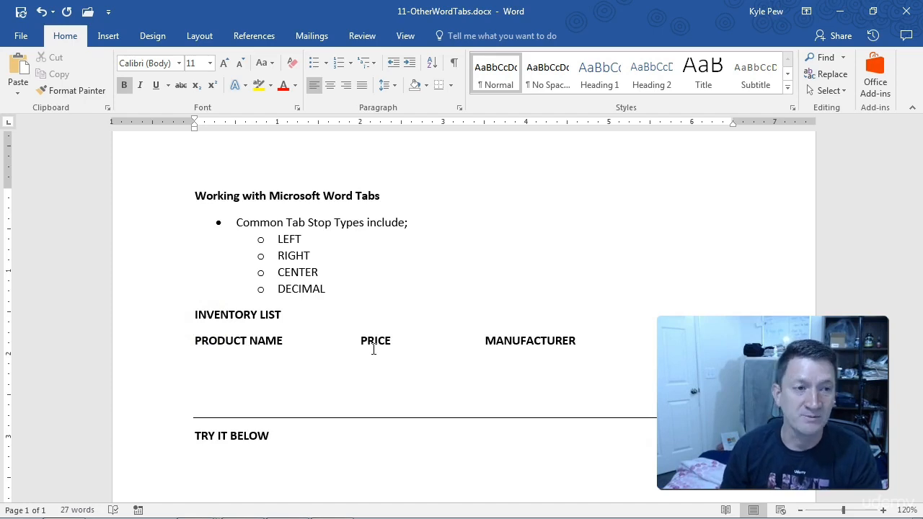
Set a Decimal tab stop at 2.25" on the empty line below the inventory column labels
left_click(9, 124)
left_click(9, 124)
left_click(10, 124)
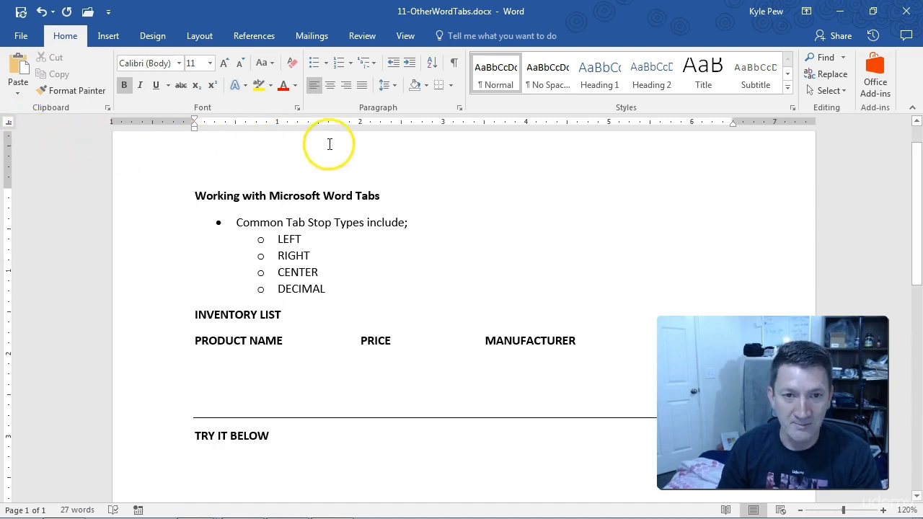
left_click(382, 124)
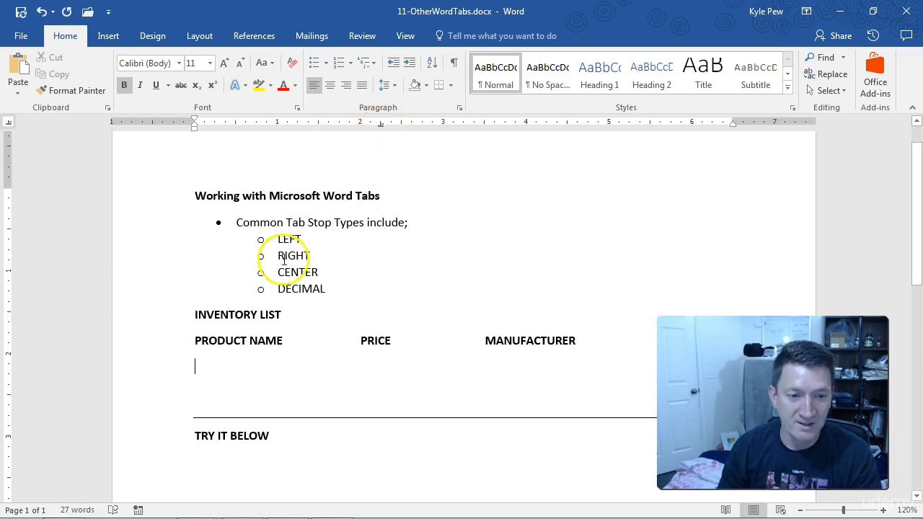
Enter the product Oranges on the empty inventory line and the price 3.25 at its decimal tab stop
left_click(204, 367)
type("Oranges")
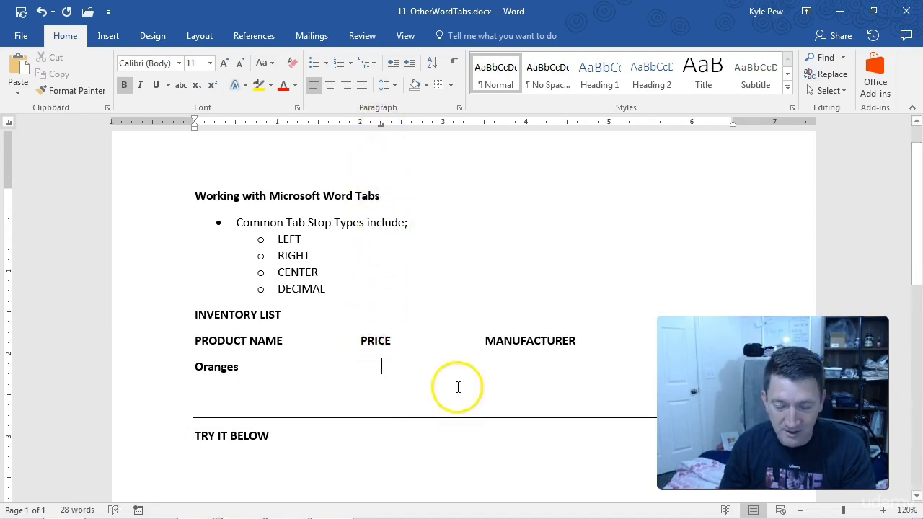
mouse_move(700, 517)
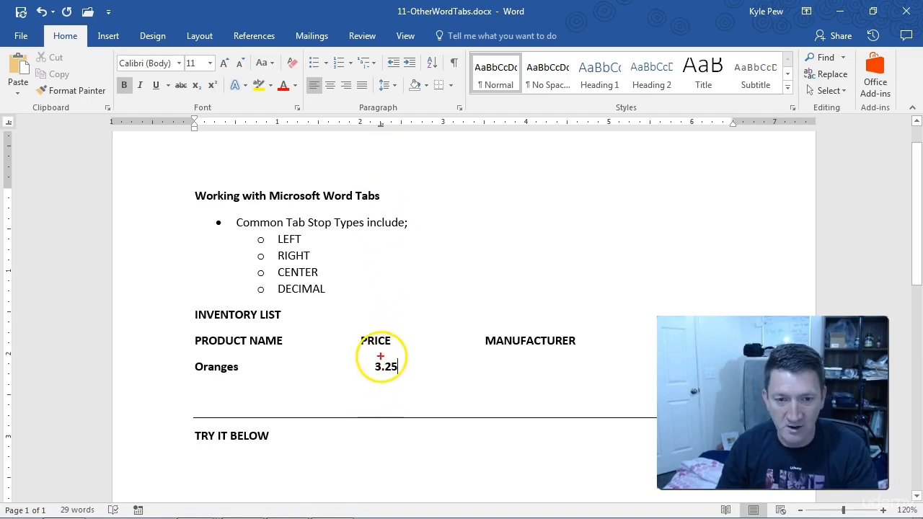
left_click_drag(381, 376, 382, 409)
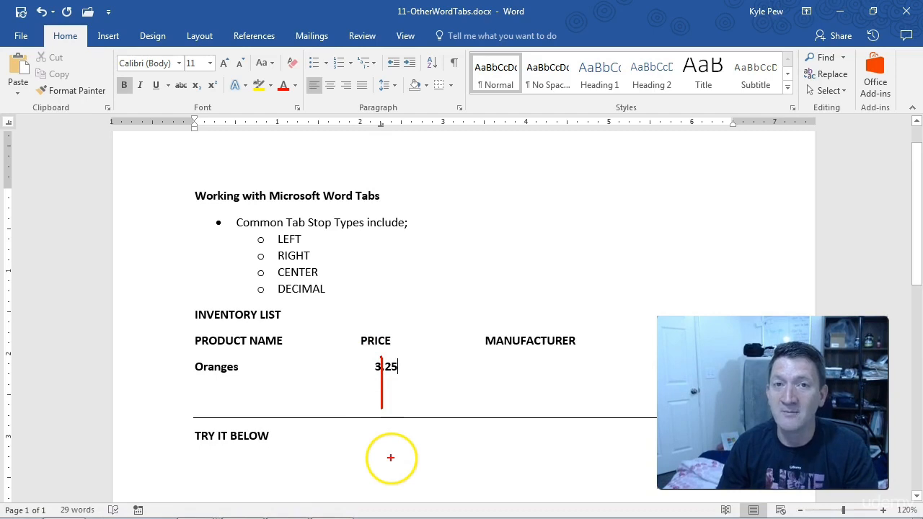
key("Escape")
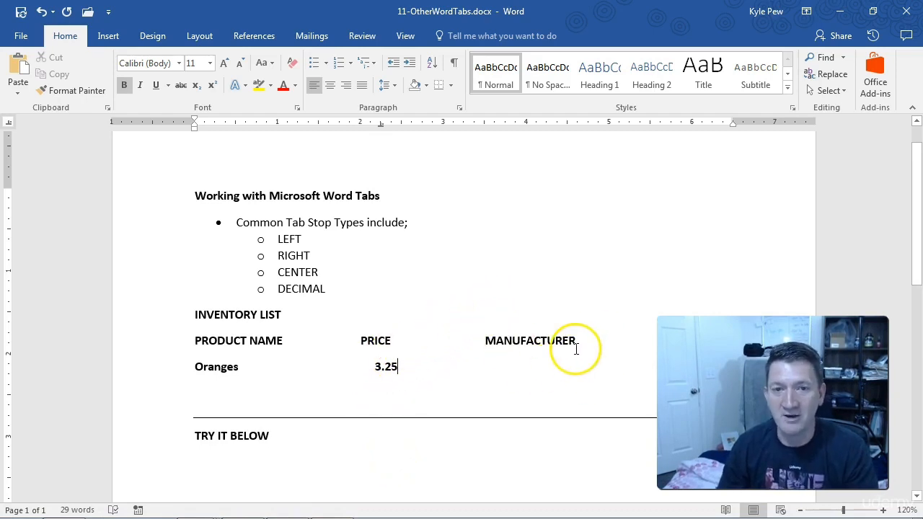
Set a Right tab stop at about 4.5" on the Oranges line, below the end of the MANUFACTURER label, and enter the manufacturer Florida there
left_click(10, 126)
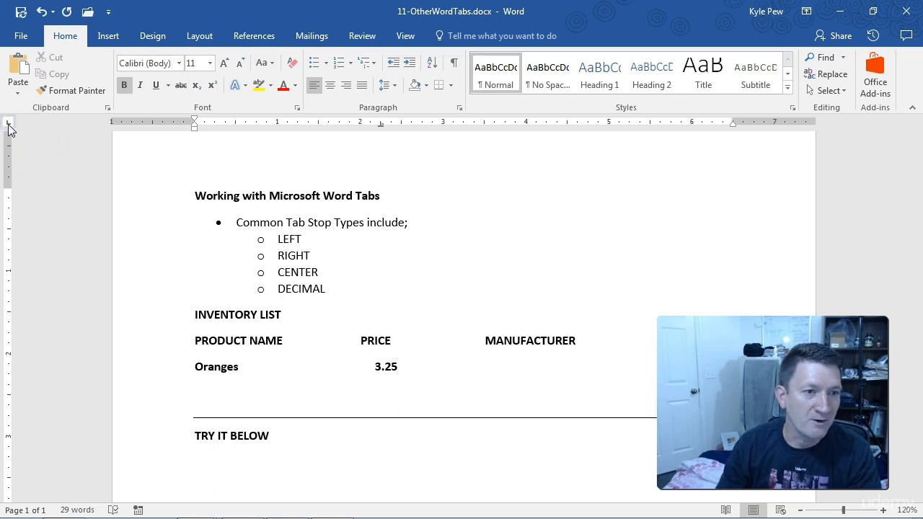
left_click(9, 124)
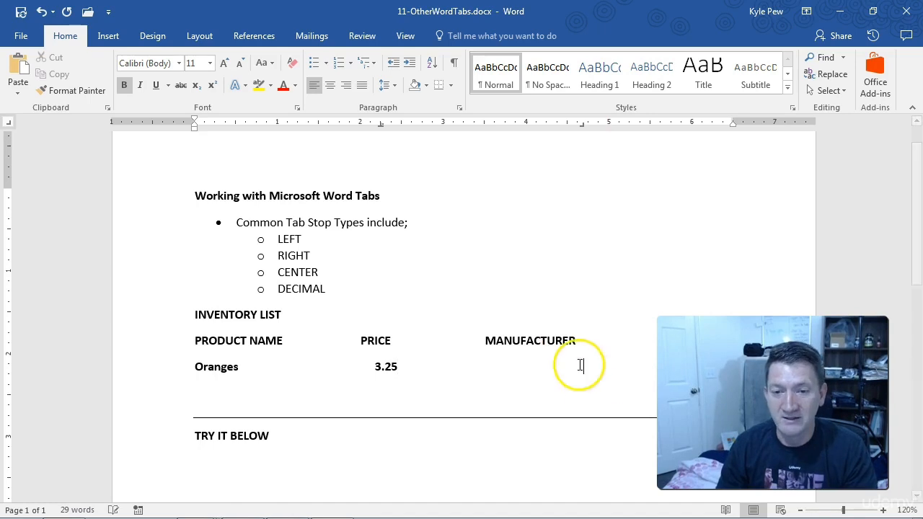
key("Tab")
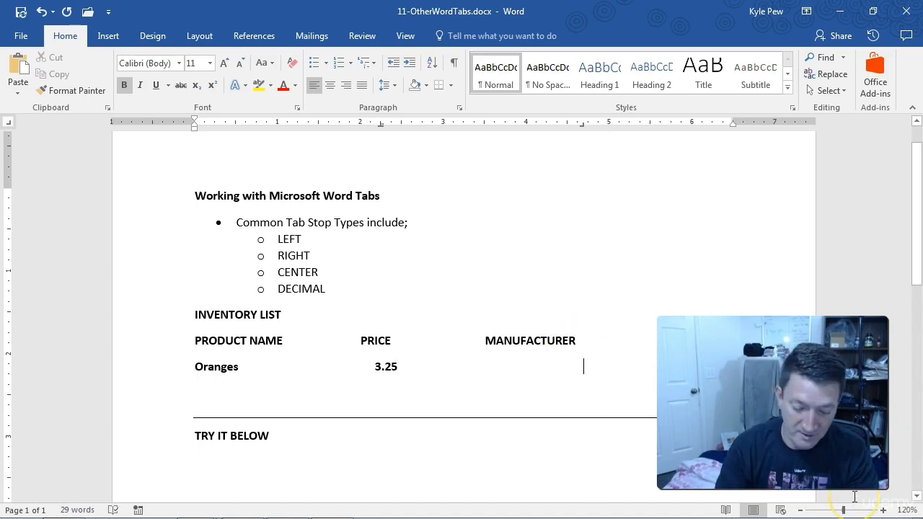
type("Florida")
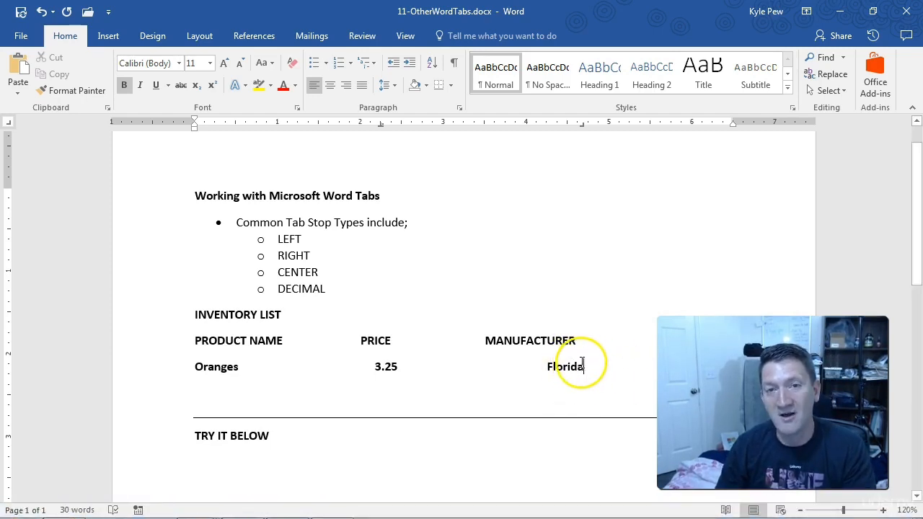
left_click_drag(582, 126, 575, 125)
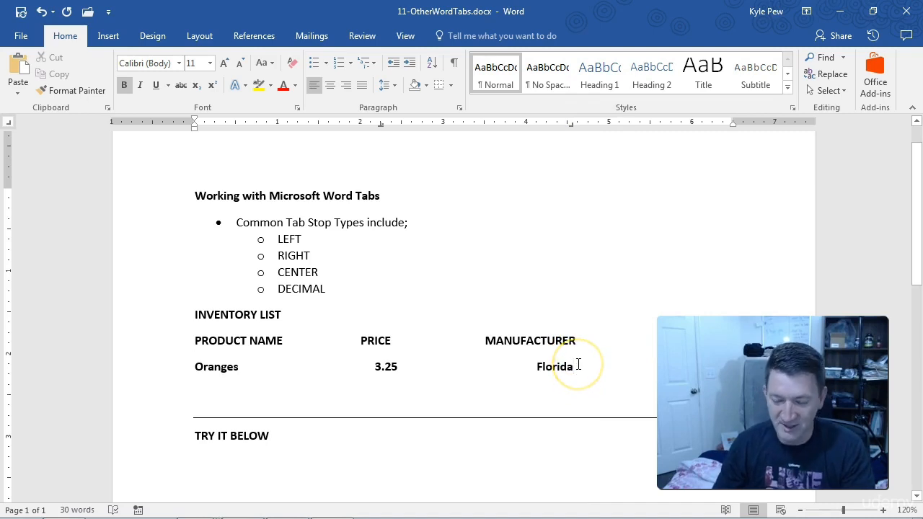
Add an inventory line below Oranges with the product Grapes, the price 10.75 and the manufacturer Napa, CA at the existing tab stops
key("Return")
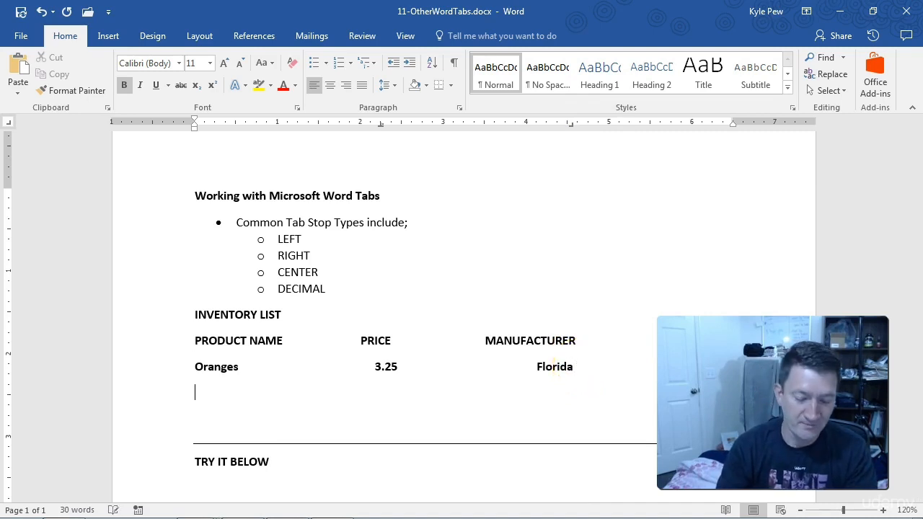
type("Grapes")
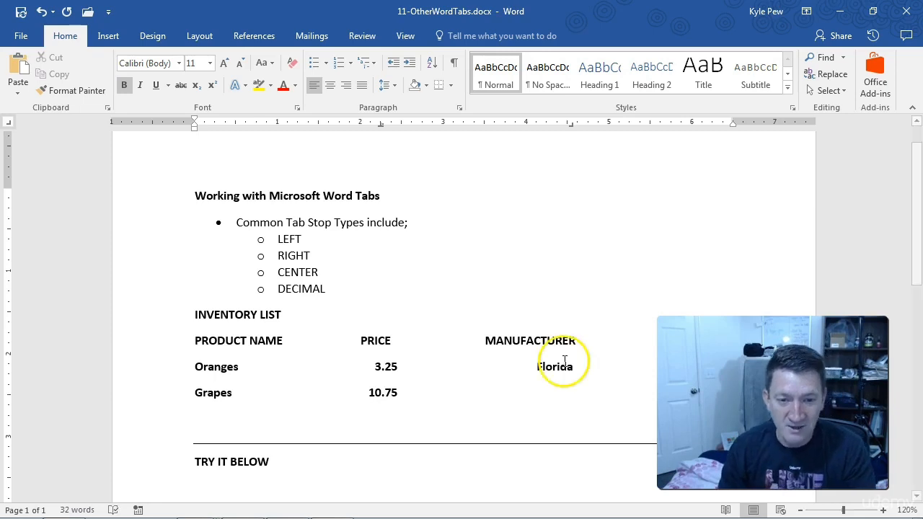
left_click(378, 393)
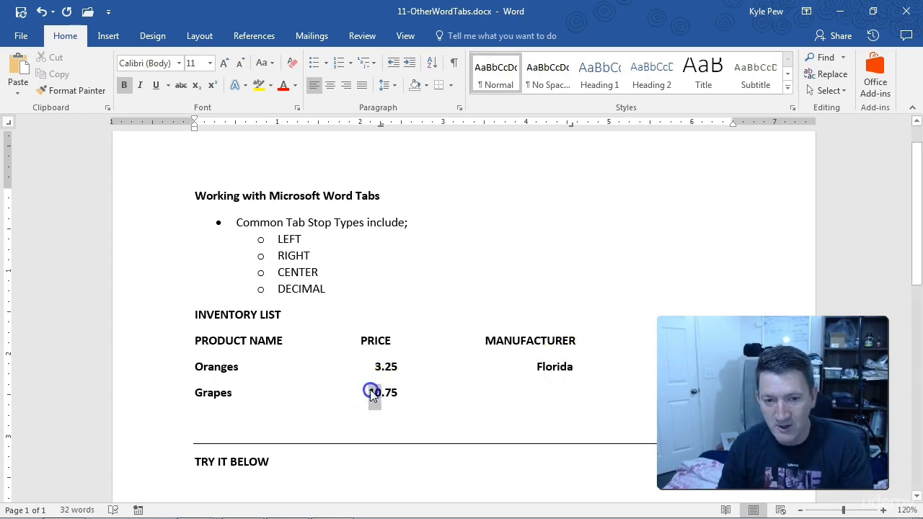
double_click(378, 395)
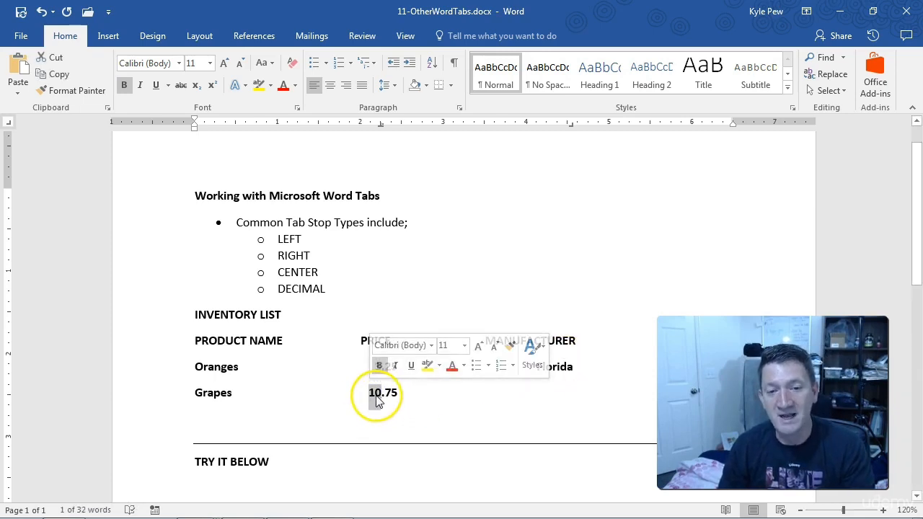
left_click(455, 406)
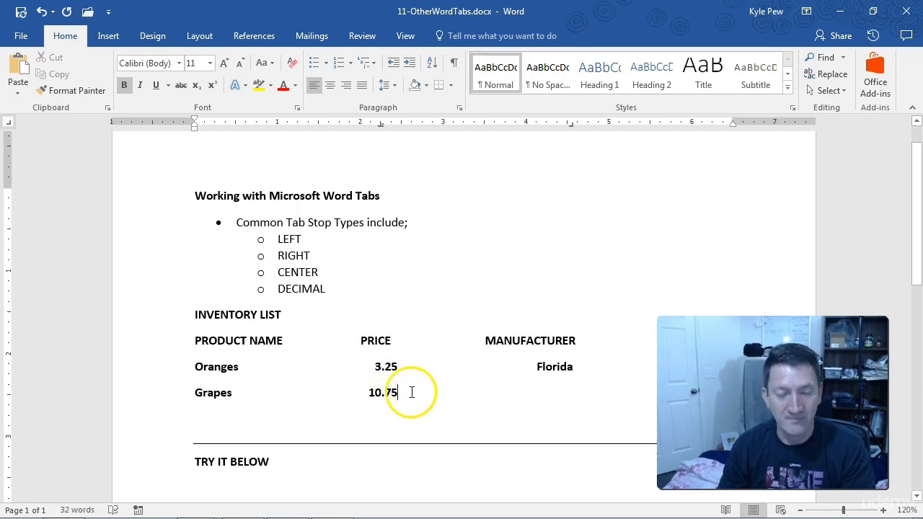
key("Tab")
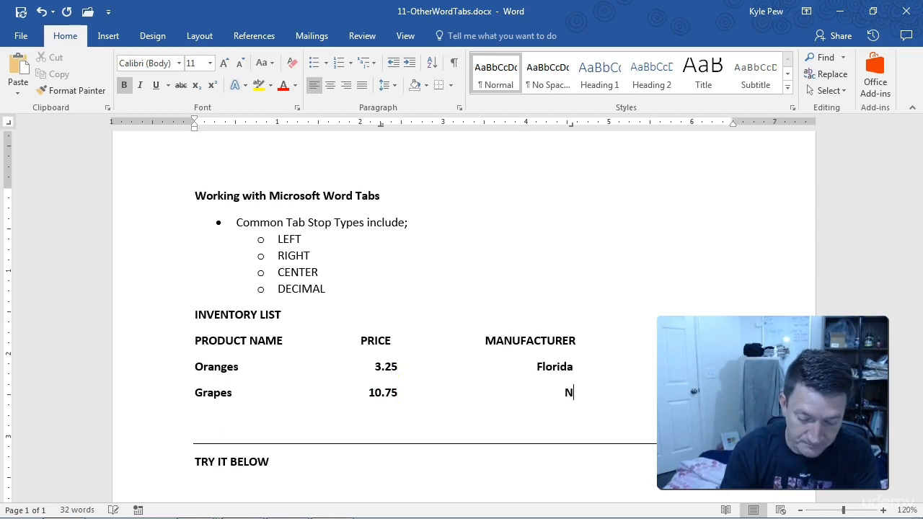
type("Napa, CA")
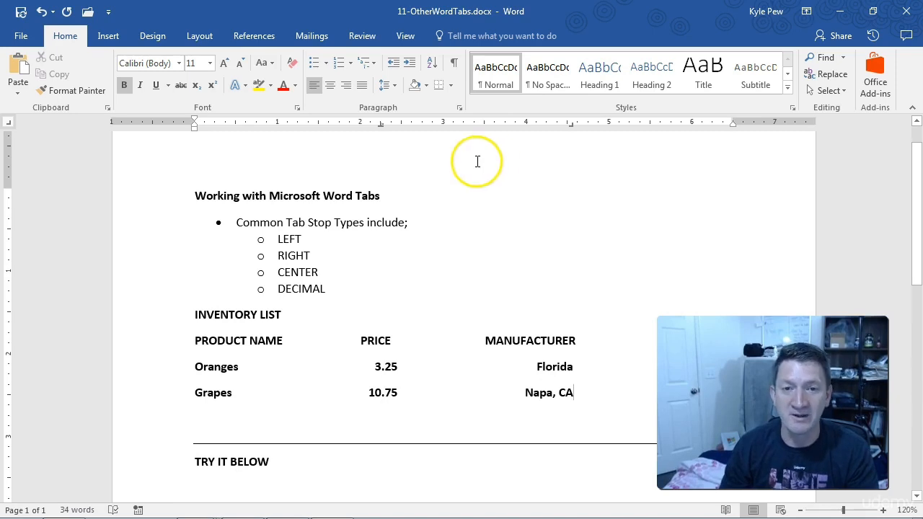
Step through the remaining tab stop types after Right and return to the Left type
left_click(9, 124)
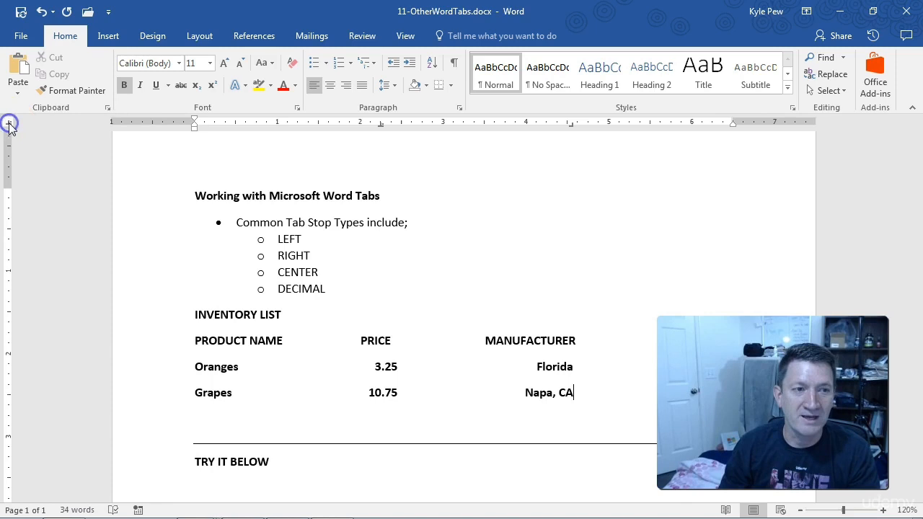
left_click(8, 126)
left_click(8, 124)
left_click(8, 127)
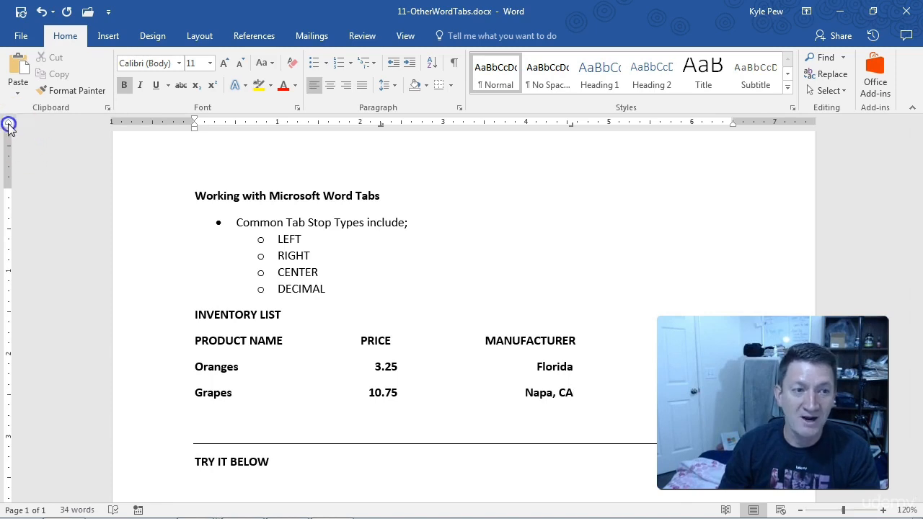
left_click(9, 127)
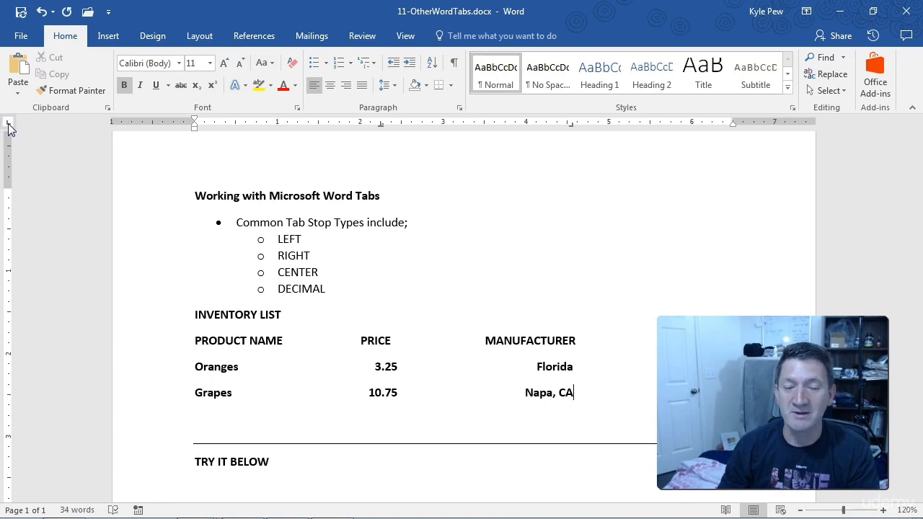